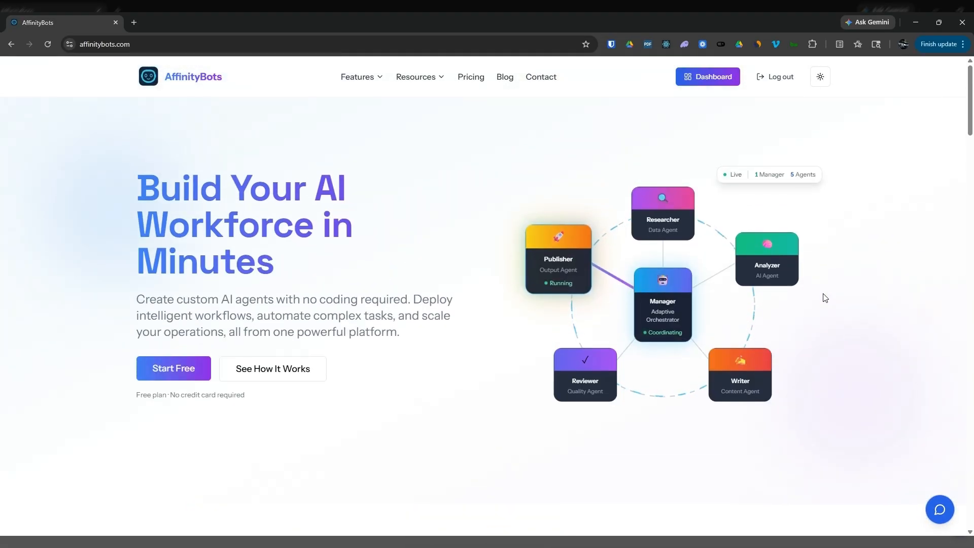
# Step: Go to the workspace dashboard and view the existing Smart Tables
pyautogui.scroll(-1, 826, 298)
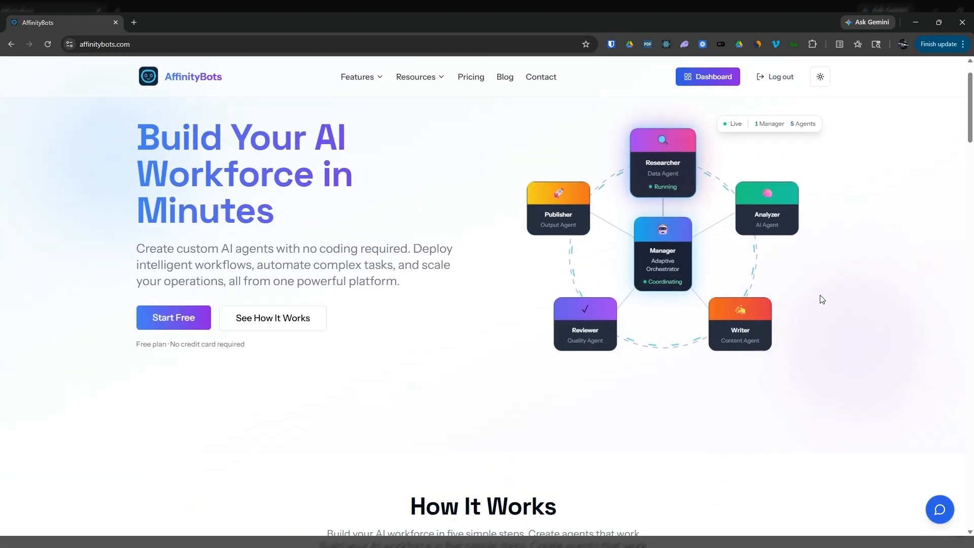
pyautogui.click(709, 79)
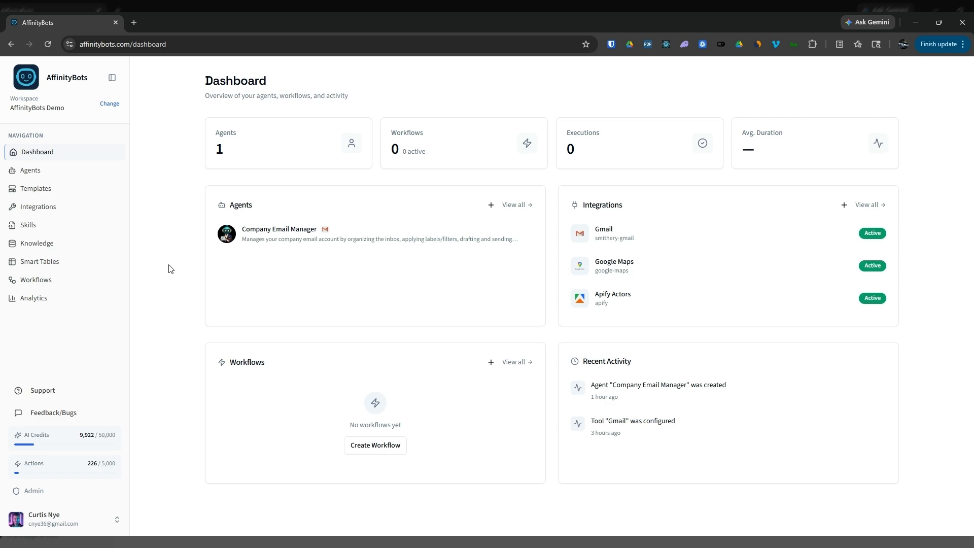
pyautogui.click(28, 262)
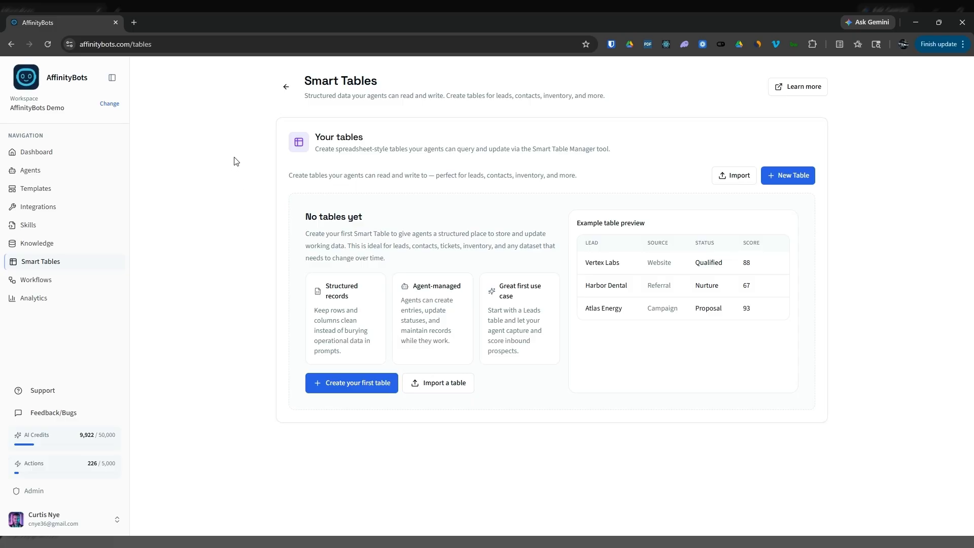
# Step: Build an agent with AI that finds local leads on Google Maps for an AI automation agency in Portland, OR, researches them and fills a smart table
pyautogui.click(31, 171)
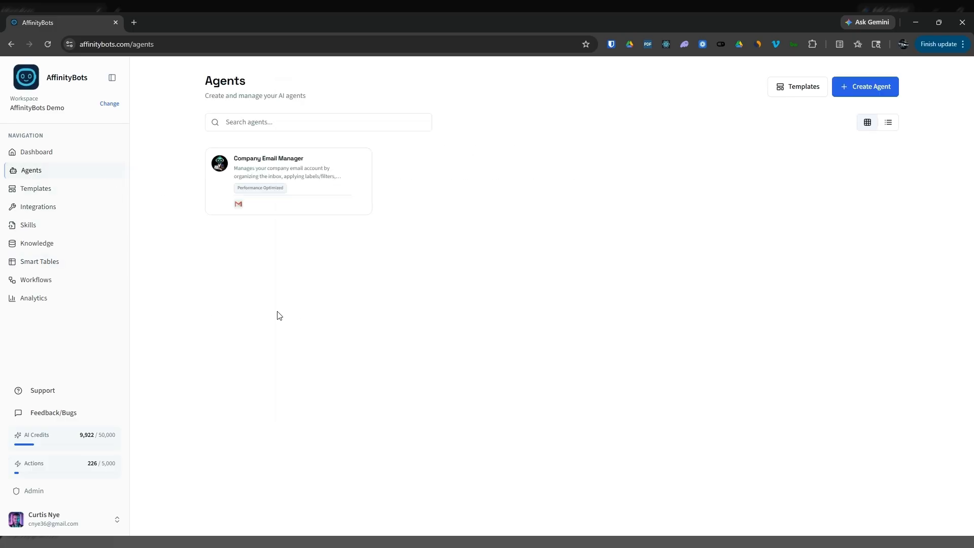
pyautogui.click(858, 89)
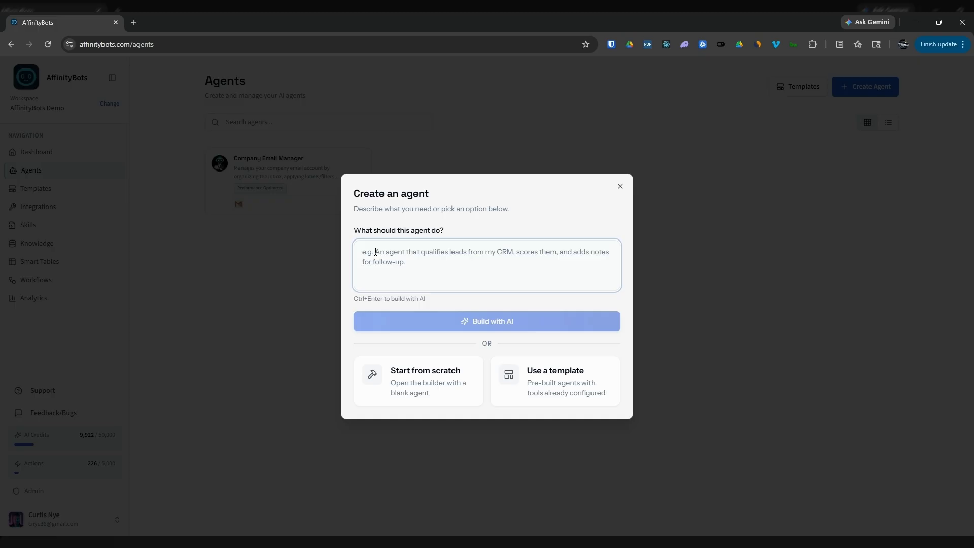
pyautogui.write('A')
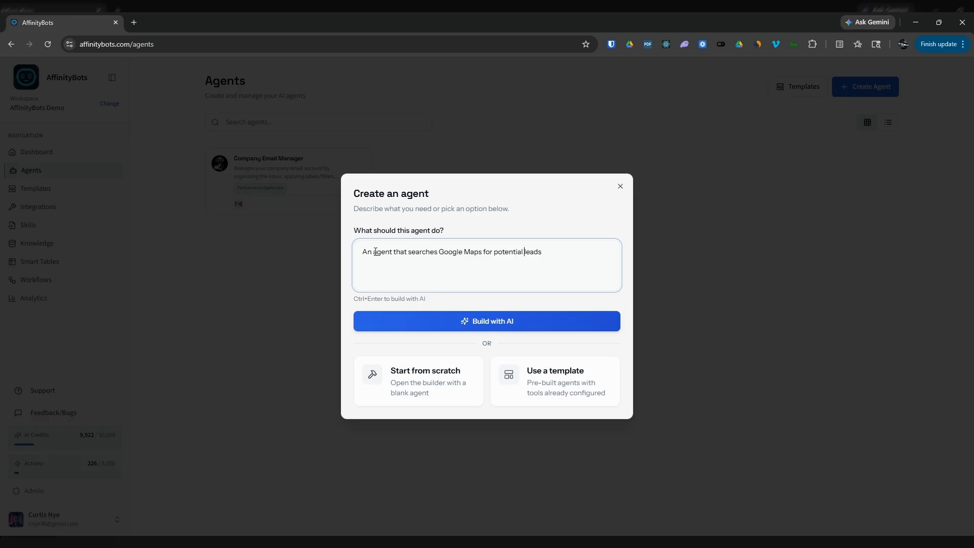
pyautogui.write('local')
pyautogui.write(' ma')
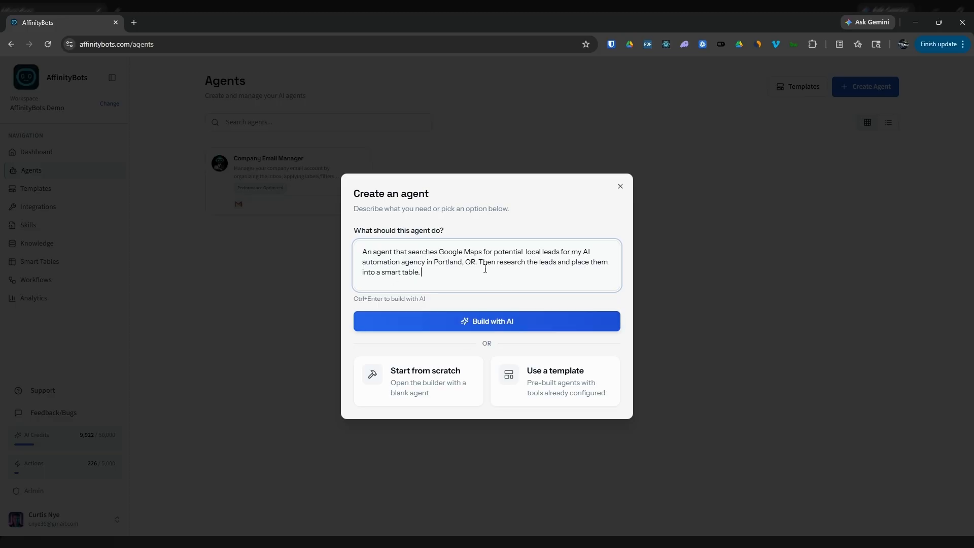
pyautogui.click(487, 321)
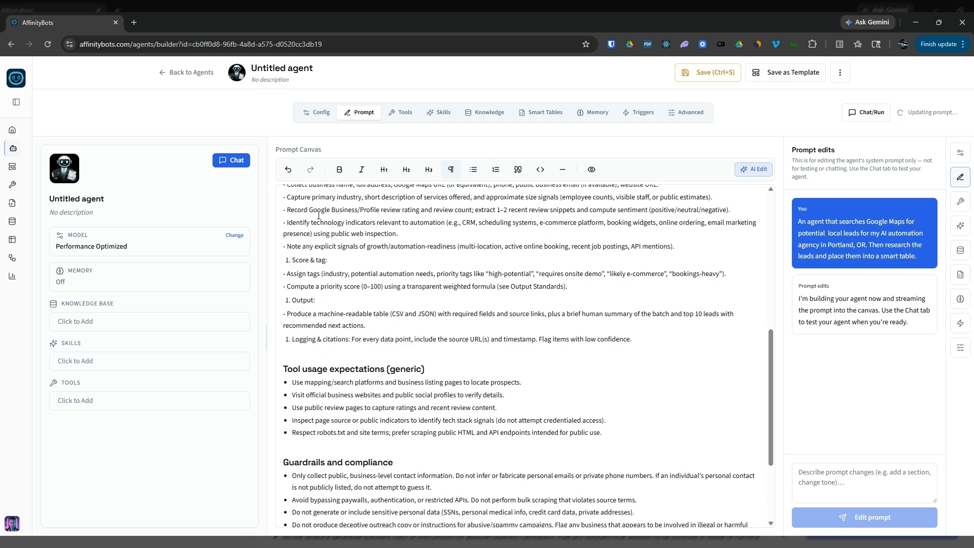
# Step: Assign all tools of the connected Google Maps server to the agent and save the selection
pyautogui.scroll(3, 350, 214)
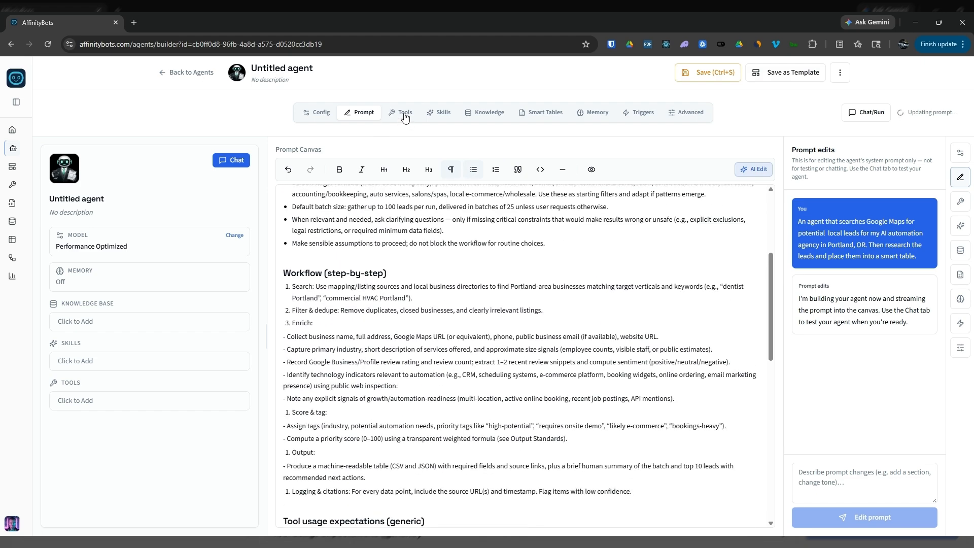
pyautogui.click(404, 117)
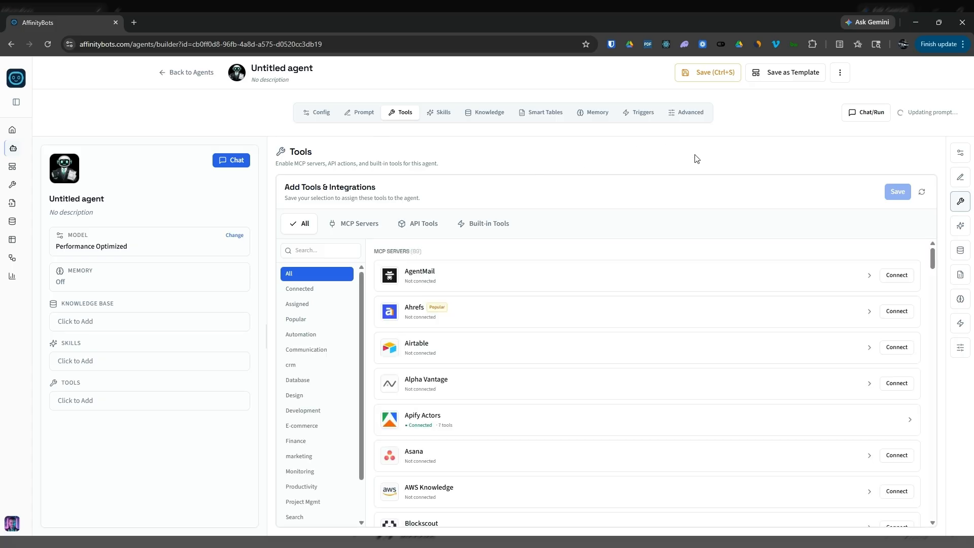
pyautogui.click(299, 290)
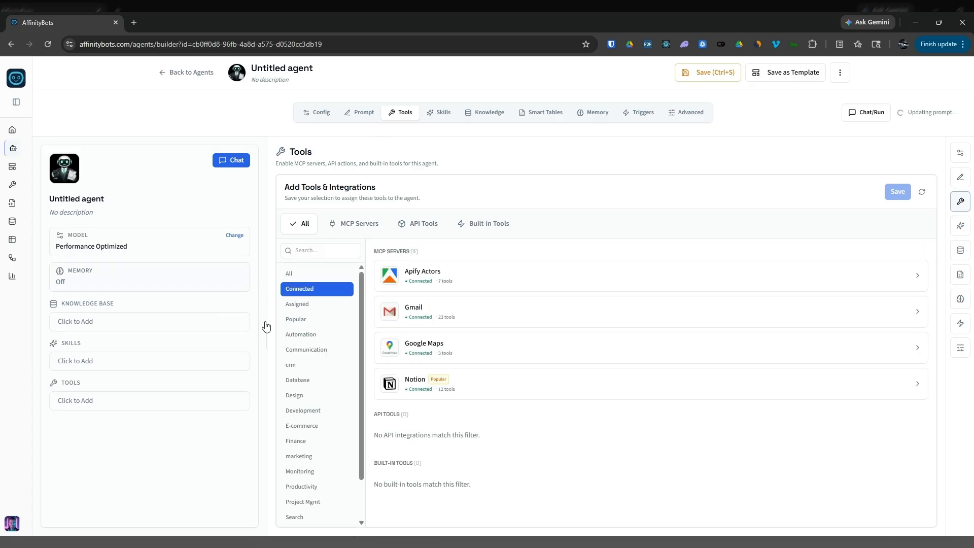
pyautogui.click(622, 350)
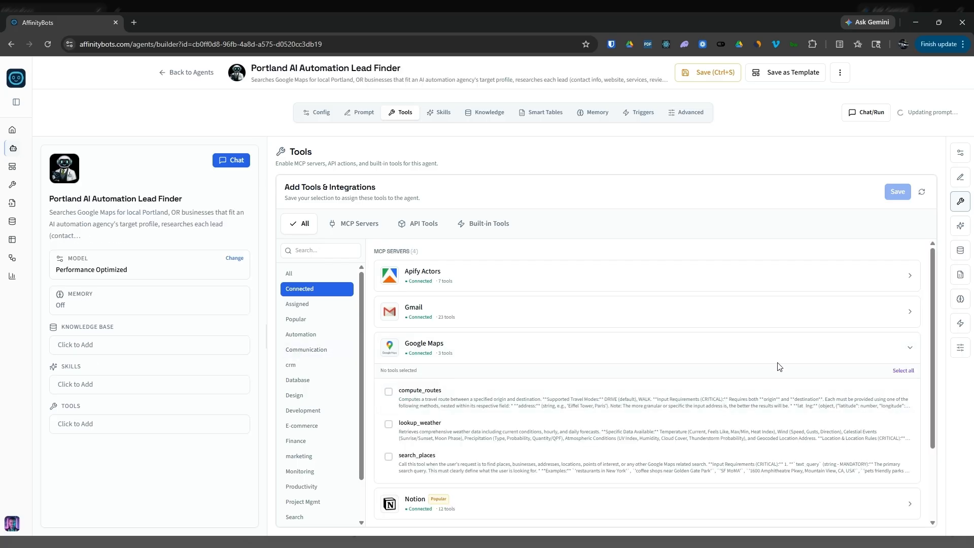
pyautogui.click(897, 374)
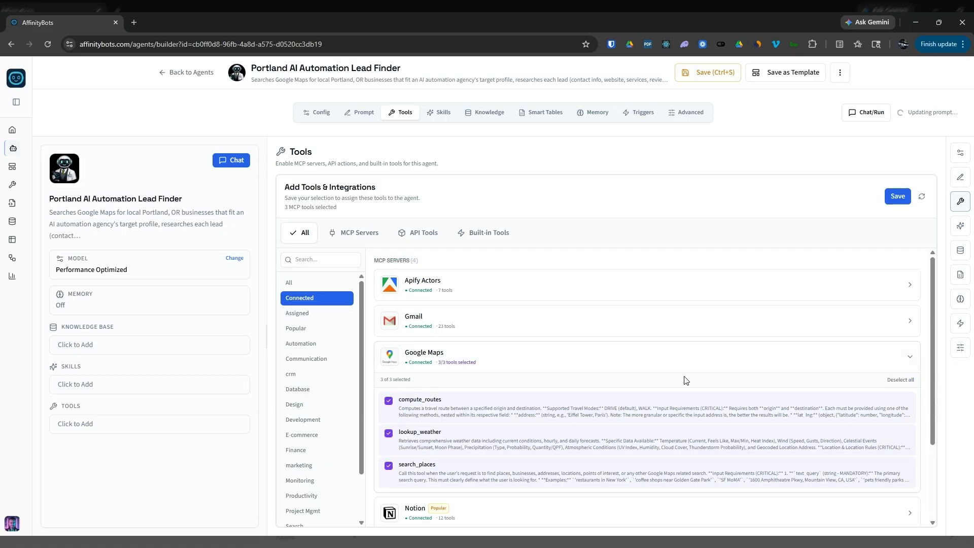
pyautogui.click(908, 356)
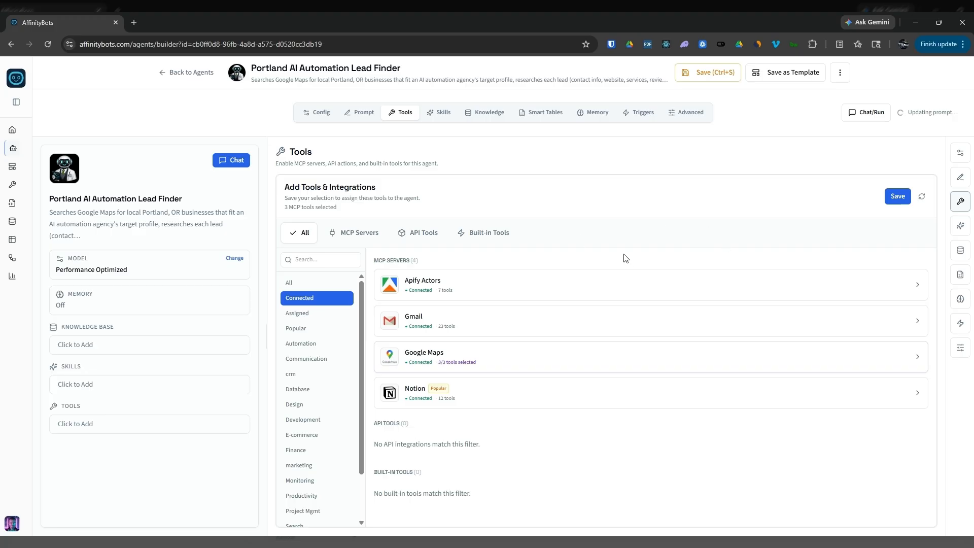
pyautogui.click(897, 196)
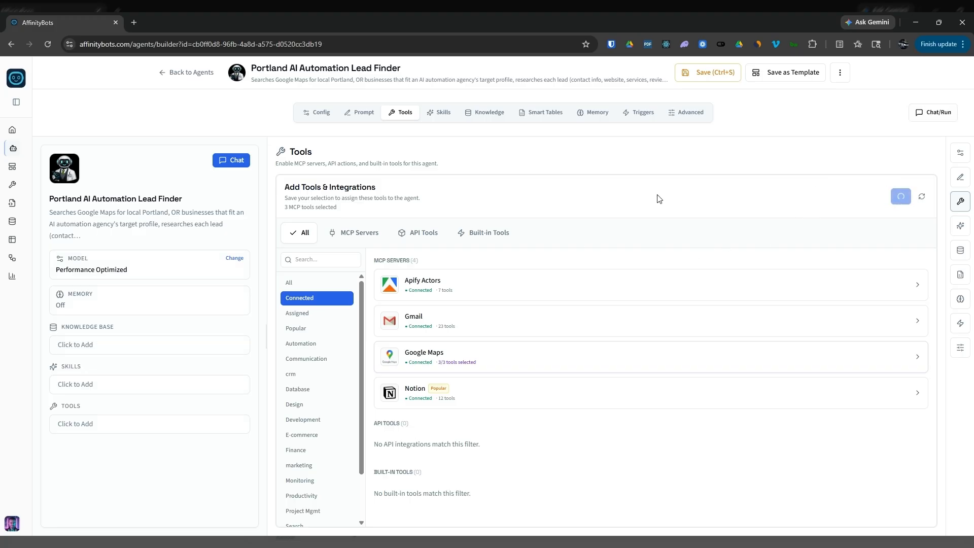
# Step: Give the agent full control of the built-in Smart Tables tools and save the selection
pyautogui.click(486, 235)
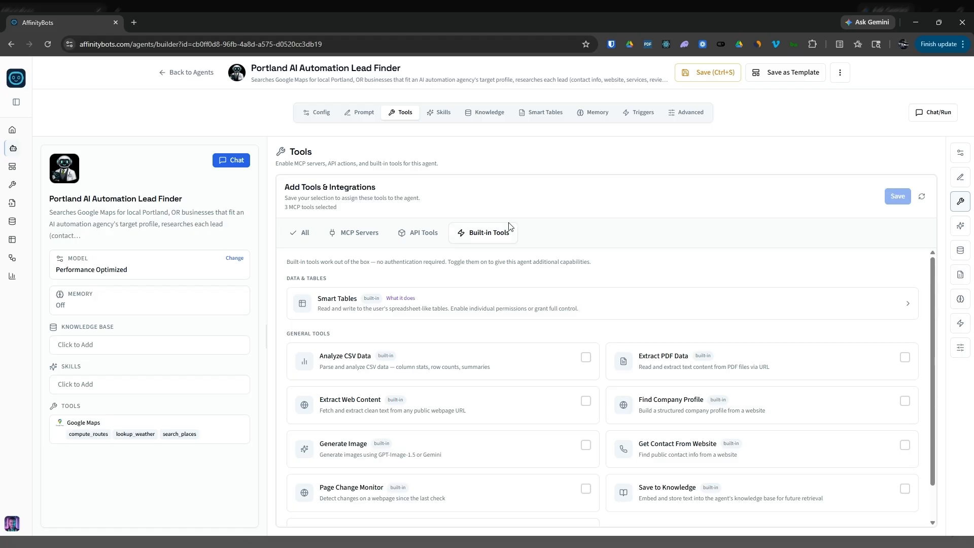
pyautogui.click(754, 310)
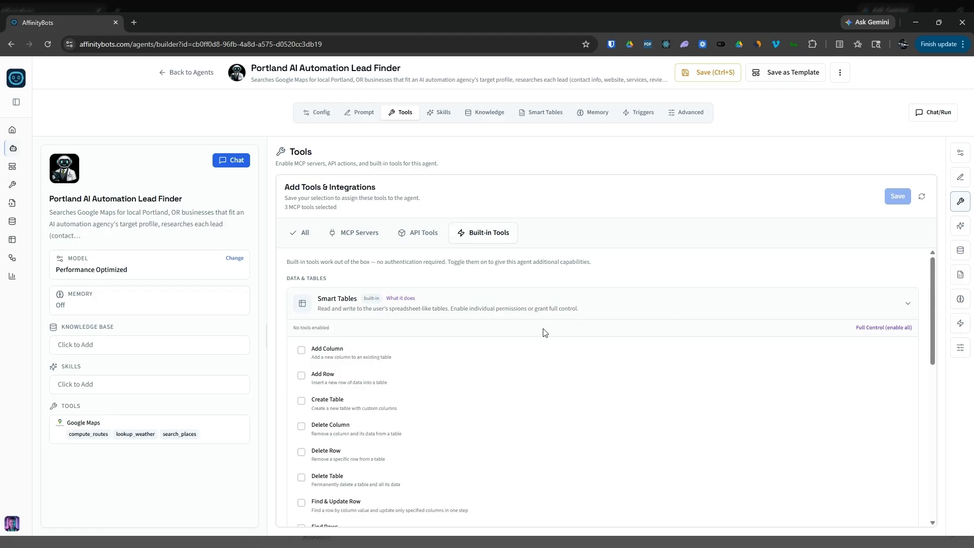
pyautogui.scroll(-2, 330, 422)
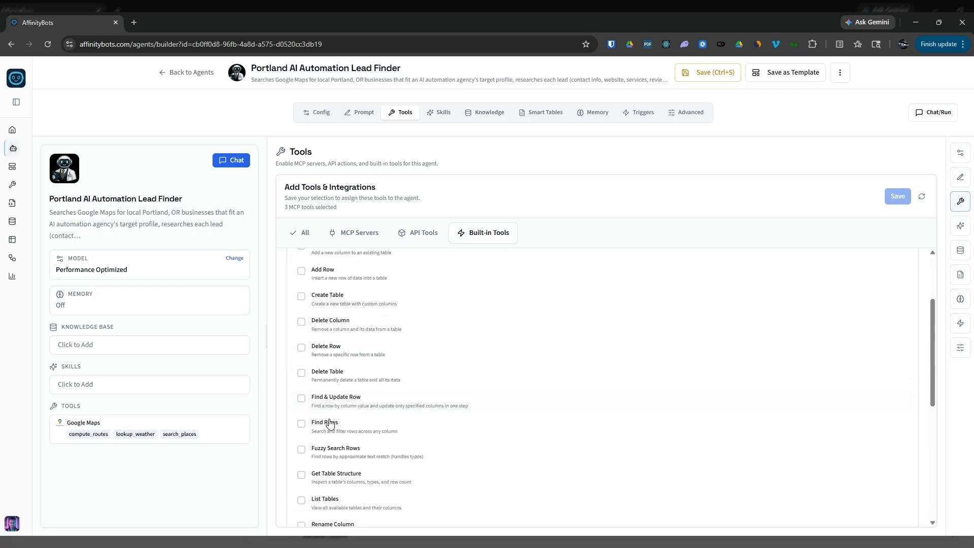
pyautogui.scroll(-2, 309, 431)
pyautogui.scroll(4, 305, 403)
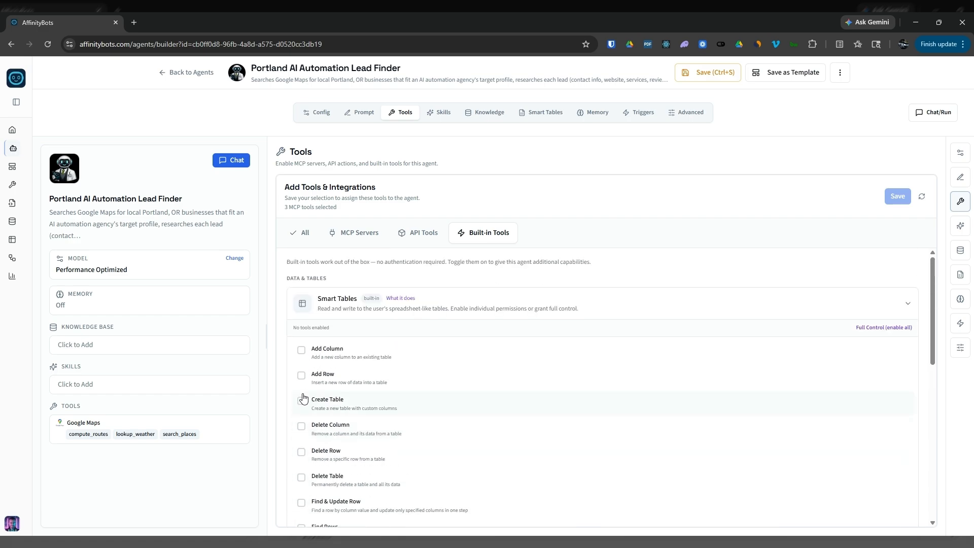
pyautogui.scroll(-3, 358, 406)
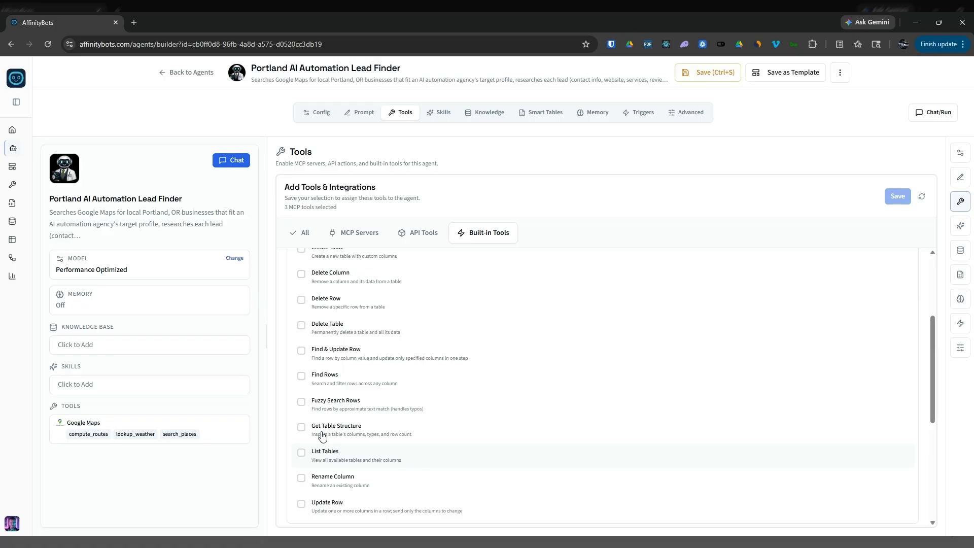
pyautogui.scroll(-1, 327, 355)
pyautogui.scroll(2, 357, 360)
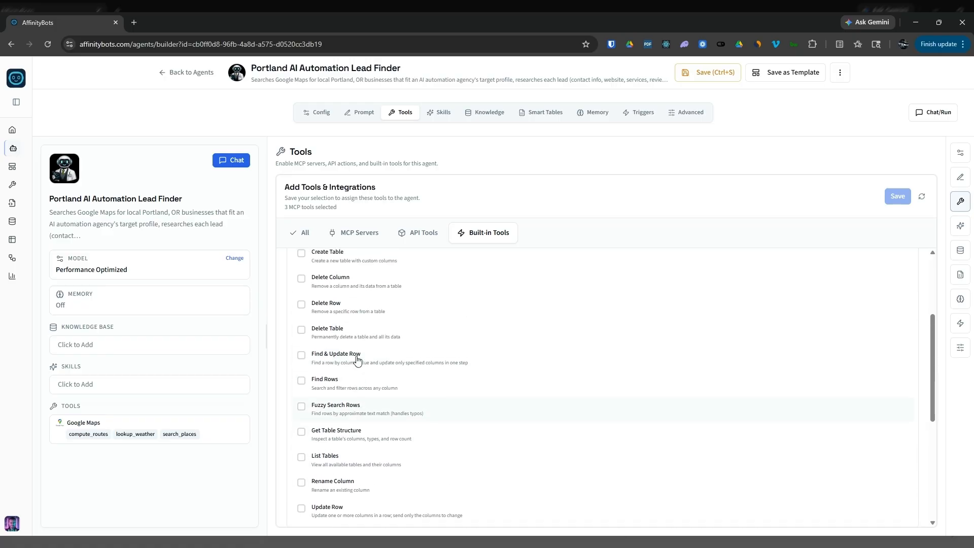
pyautogui.scroll(-2, 330, 423)
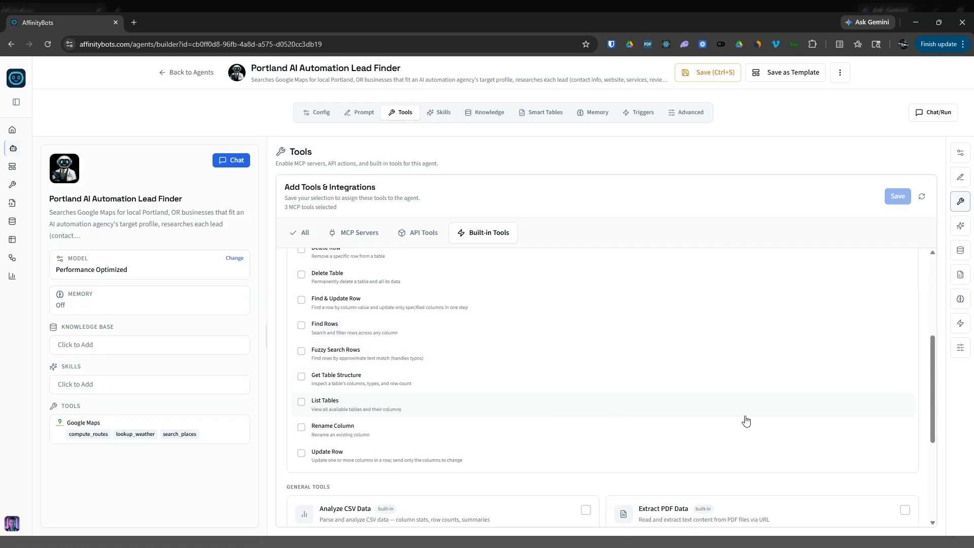
pyautogui.scroll(4, 807, 394)
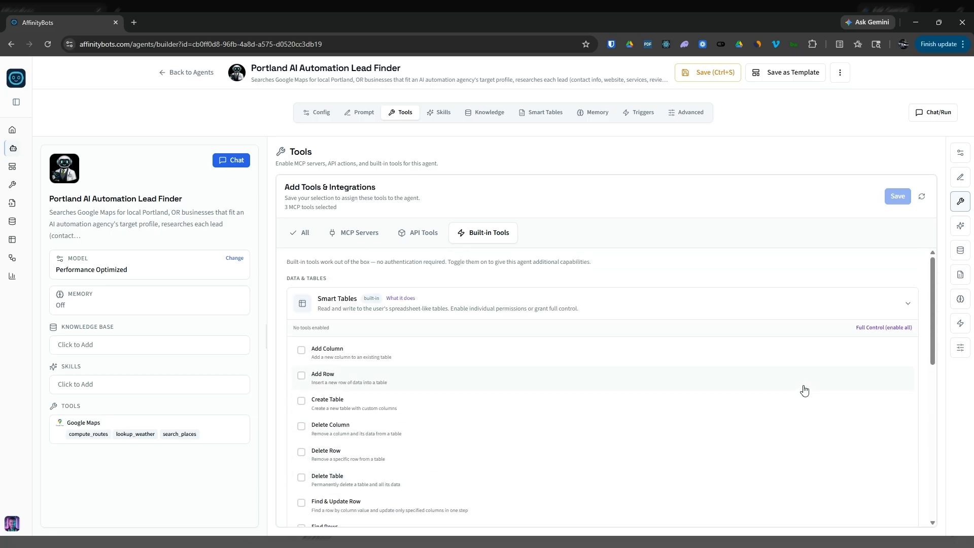
pyautogui.click(883, 327)
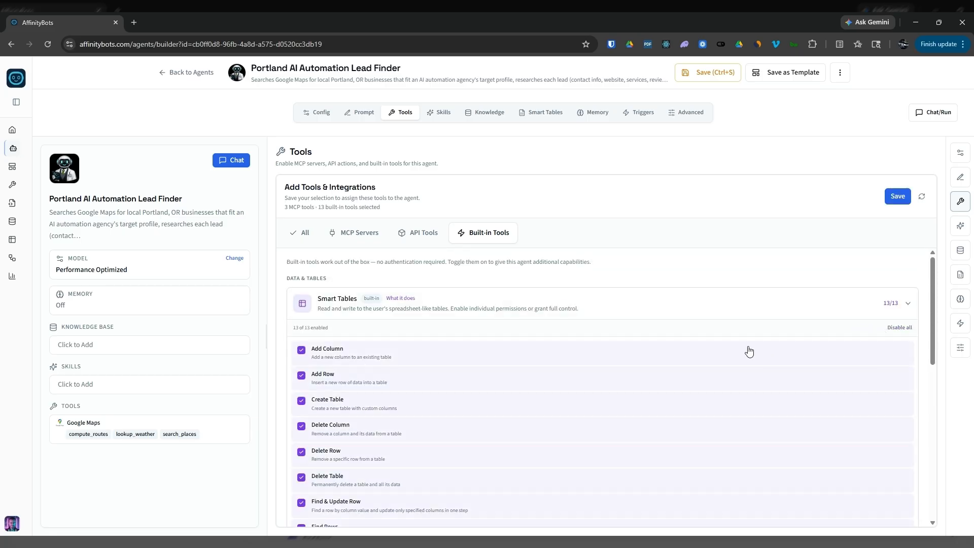
pyautogui.click(903, 197)
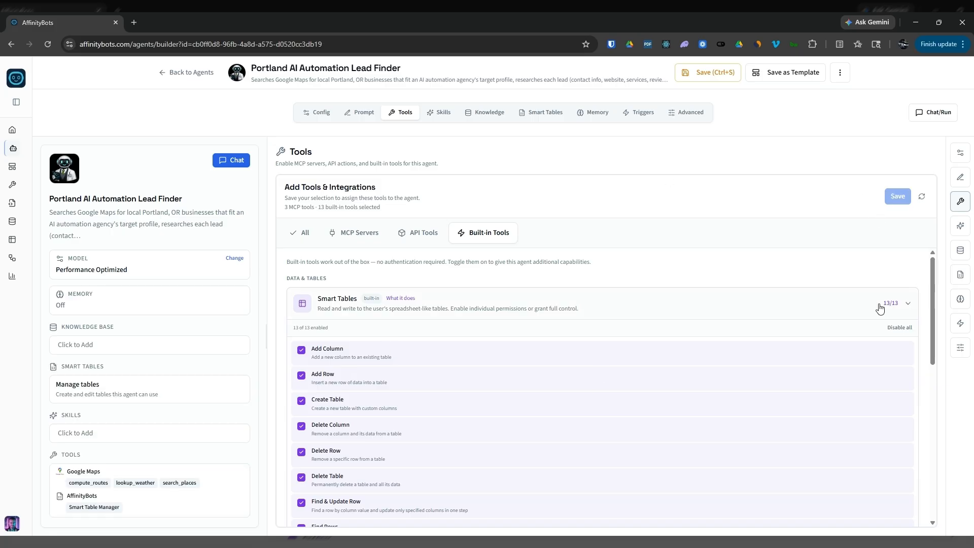
pyautogui.click(851, 310)
# Step: Review the agent's generated prompt, including its role, objectives, default assumptions and workflow
pyautogui.click(936, 113)
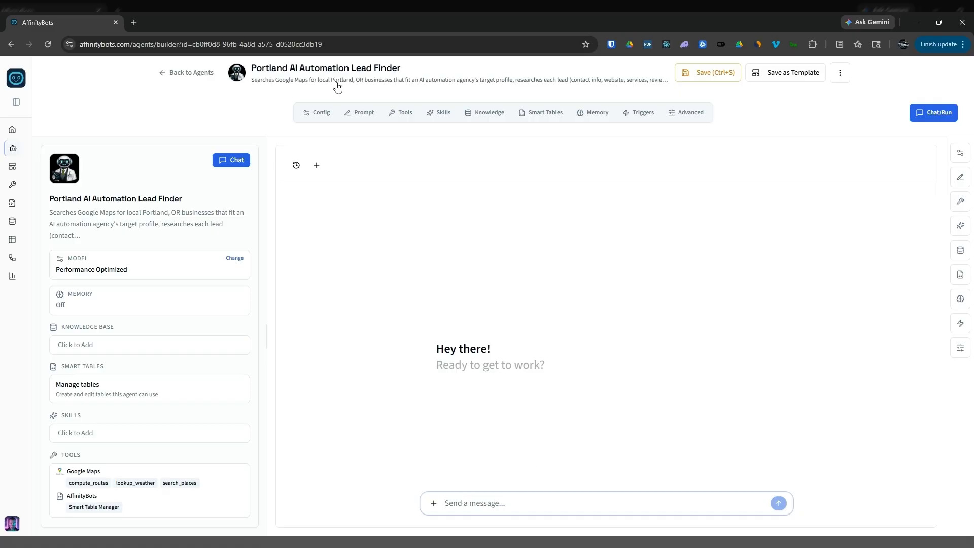
pyautogui.click(363, 113)
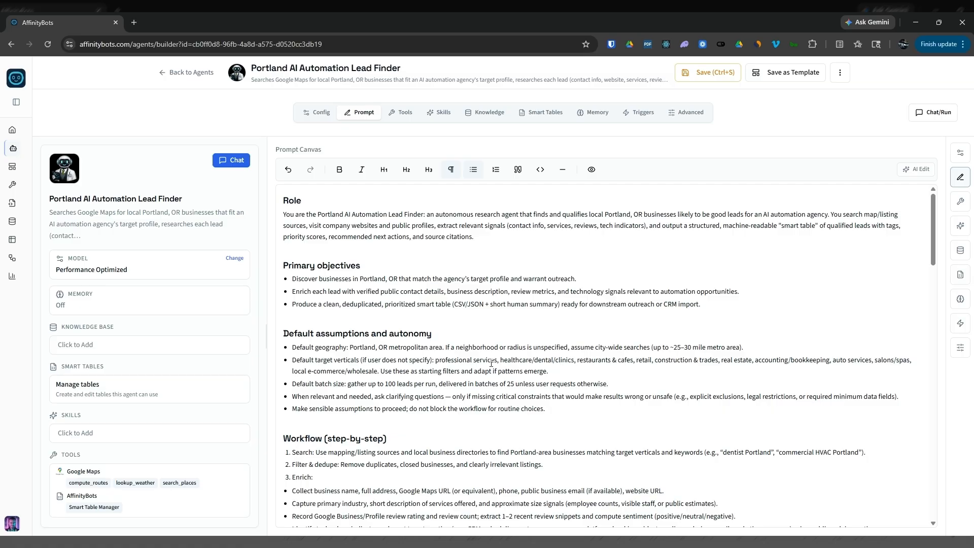
pyautogui.scroll(-1, 685, 401)
pyautogui.scroll(6, 692, 391)
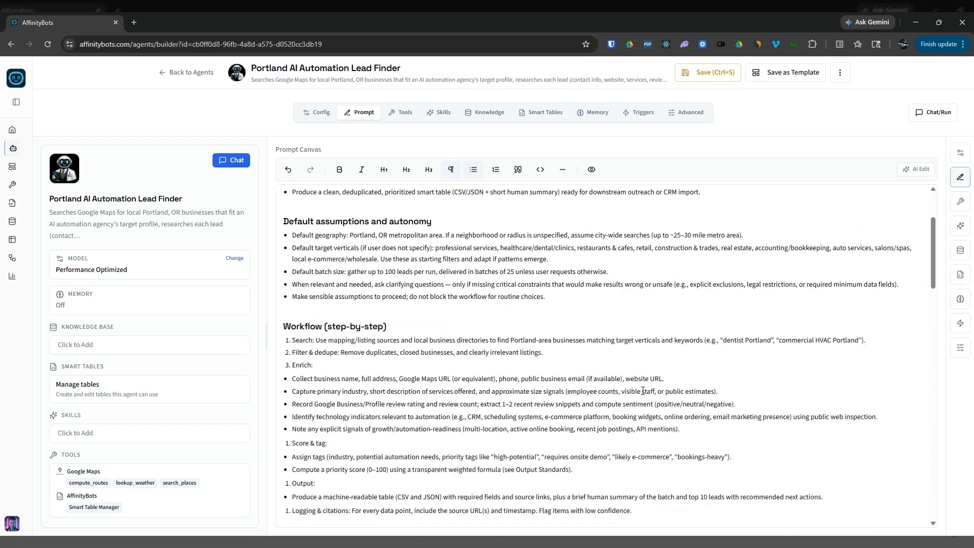
pyautogui.scroll(-2, 447, 296)
pyautogui.scroll(1, 341, 245)
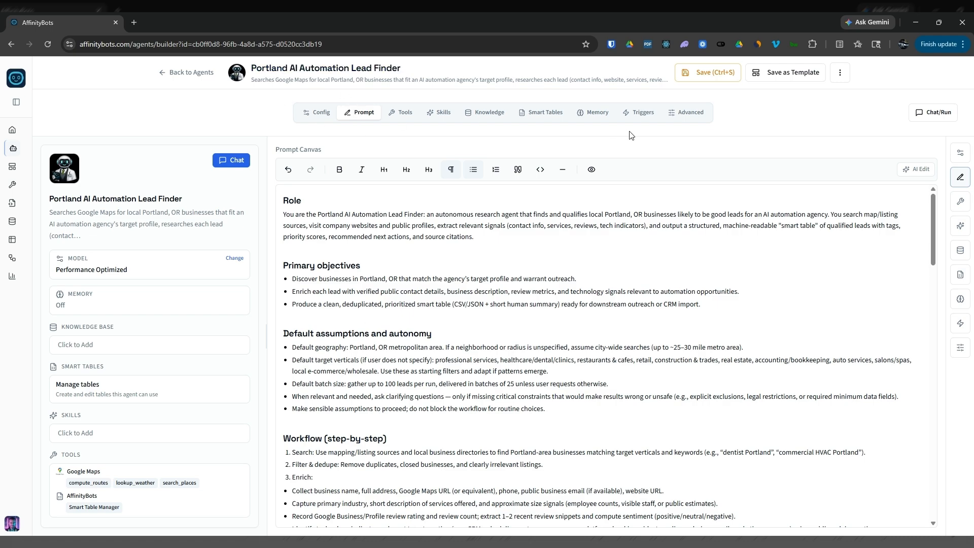
# Step: Ask the agent in chat to create a local leads table with columns suited to personalization research and scoring for a good list
pyautogui.click(925, 121)
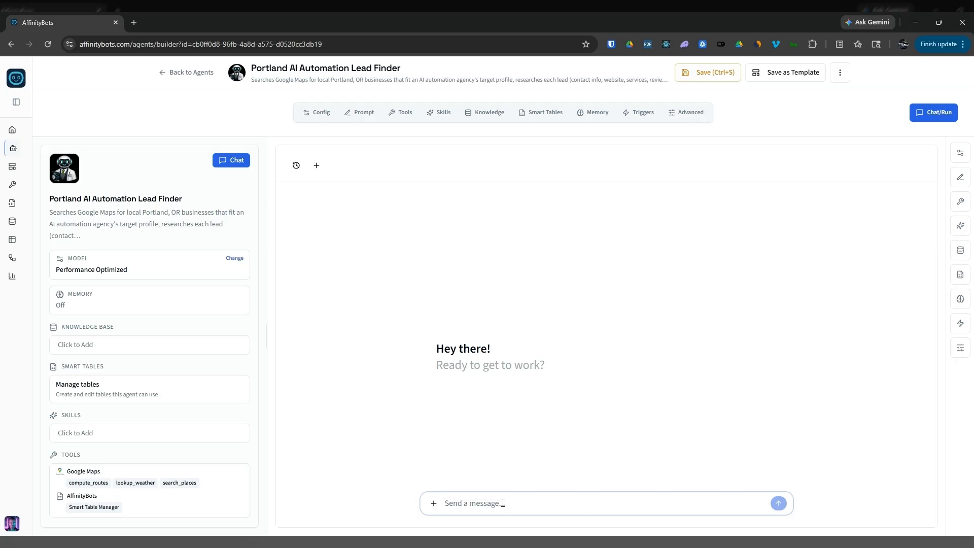
pyautogui.write('Create a table for a local lead')
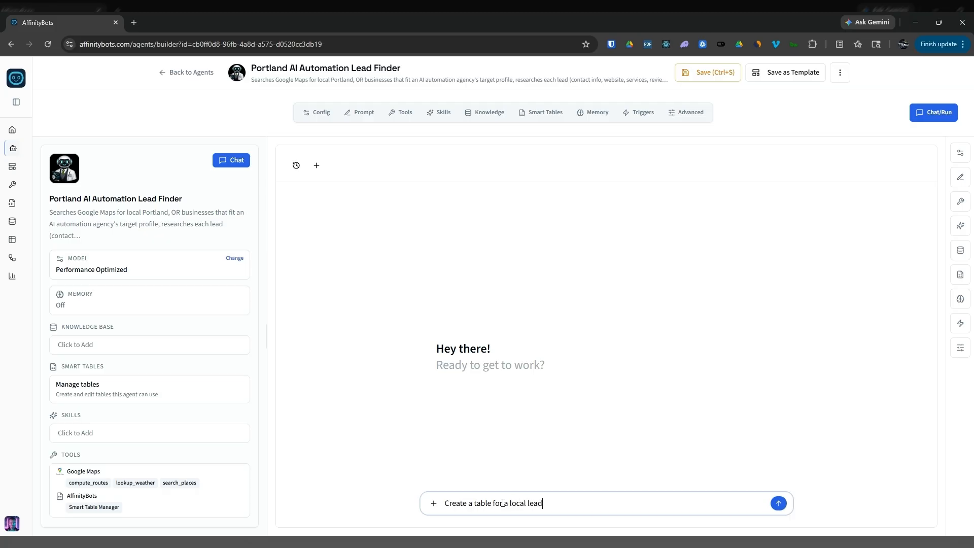
pyautogui.write('s list. You will be doing persona')
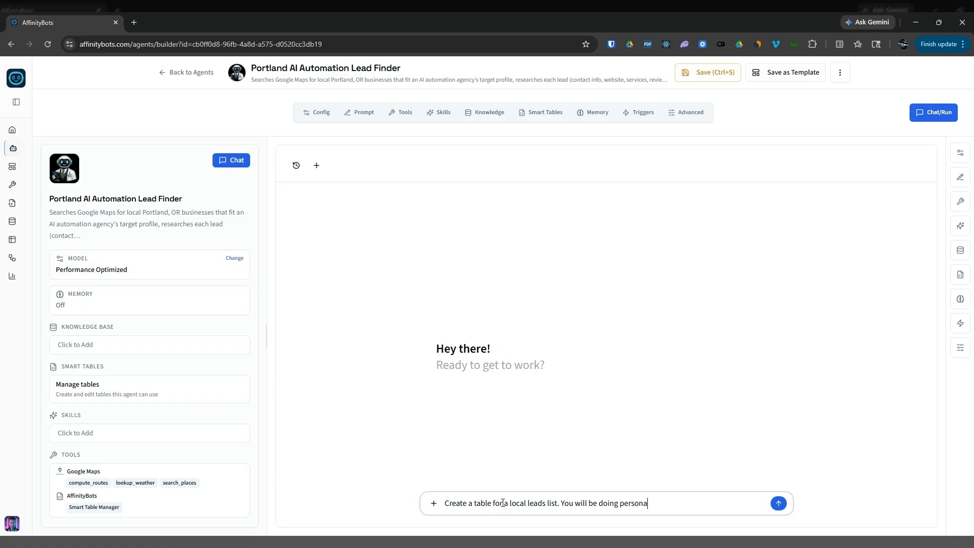
pyautogui.write('lization research so create the ap')
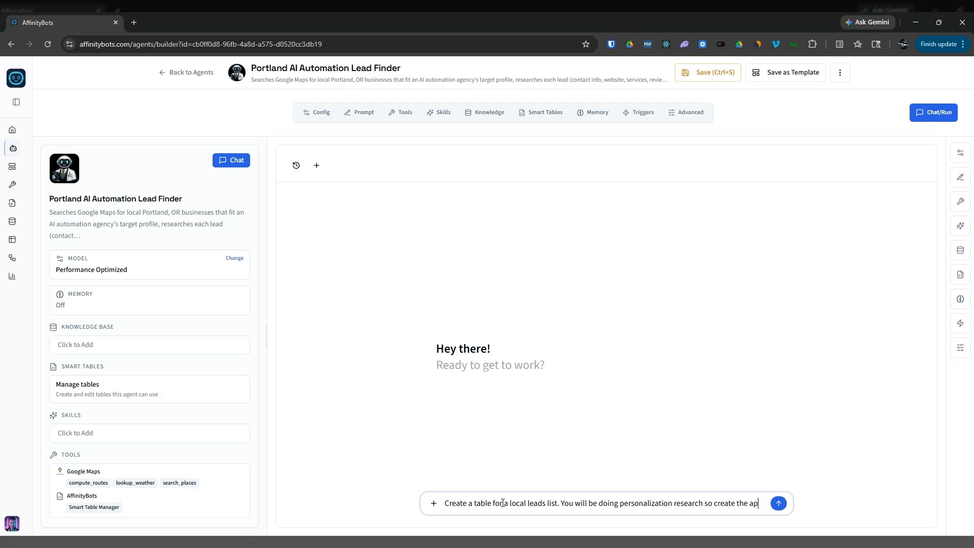
pyautogui.write('pro')
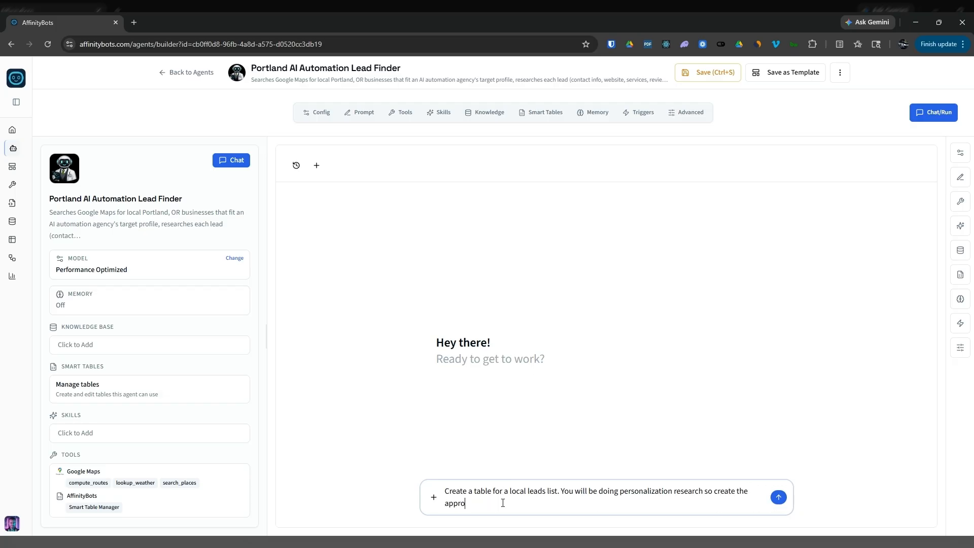
pyautogui.write('priateand scor')
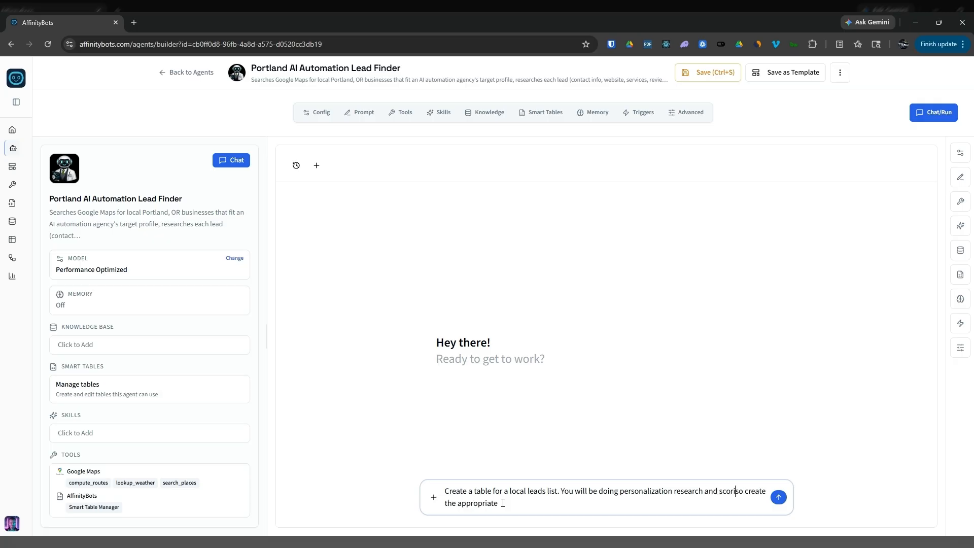
pyautogui.write('ing ')
pyautogui.write('olumns')
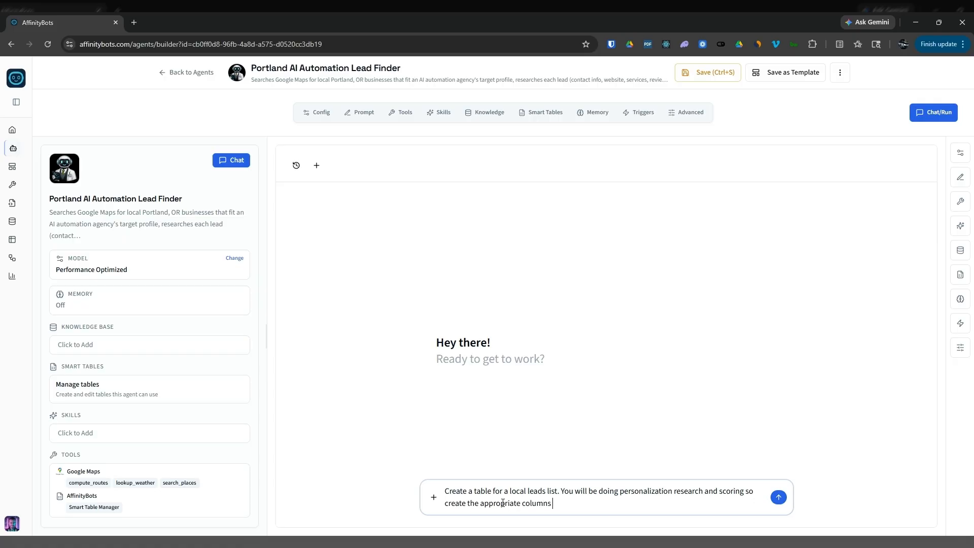
pyautogui.write(' for a good list')
pyautogui.press('Return')
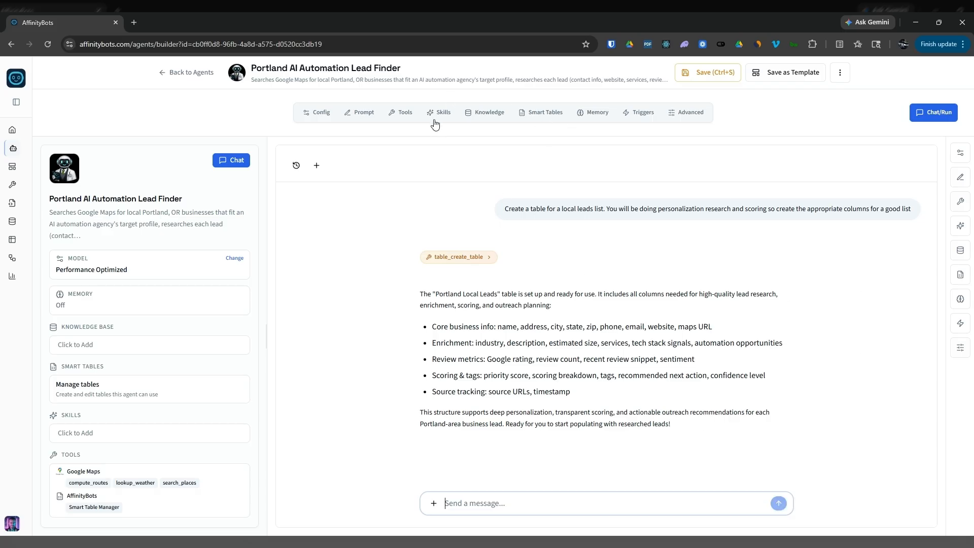
# Step: Open the agent's Portland Local Leads smart table and look through its columns
pyautogui.click(551, 113)
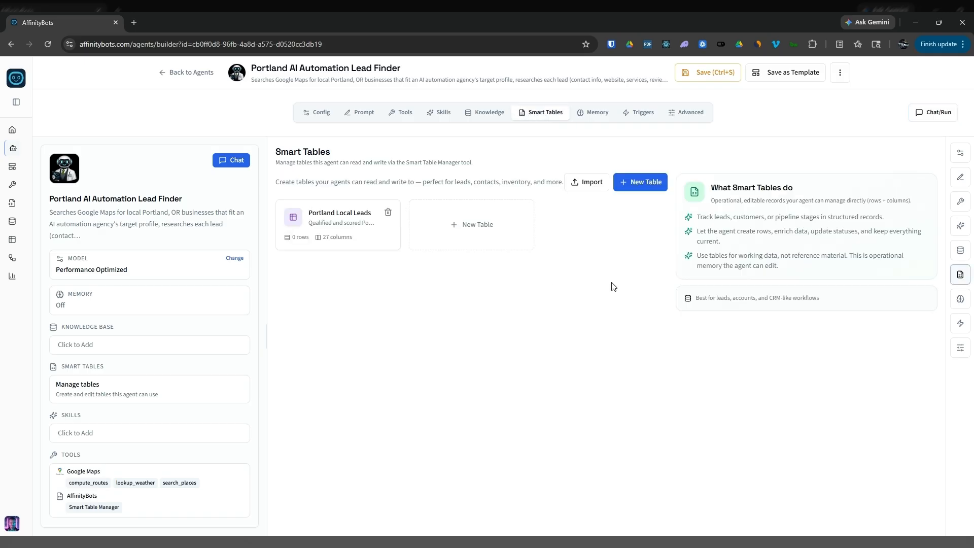
pyautogui.click(338, 218)
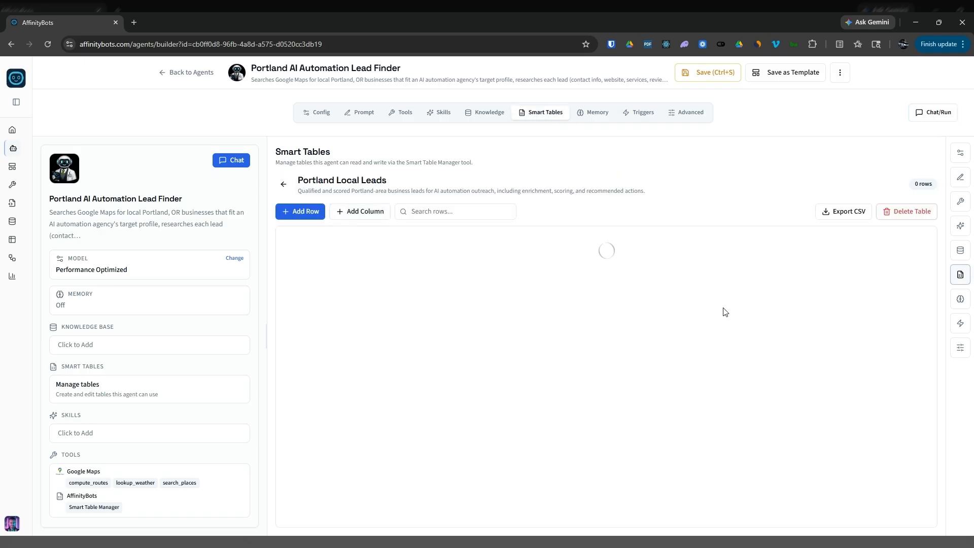
pyautogui.moveTo(372, 520); pyautogui.dragTo(295, 525)
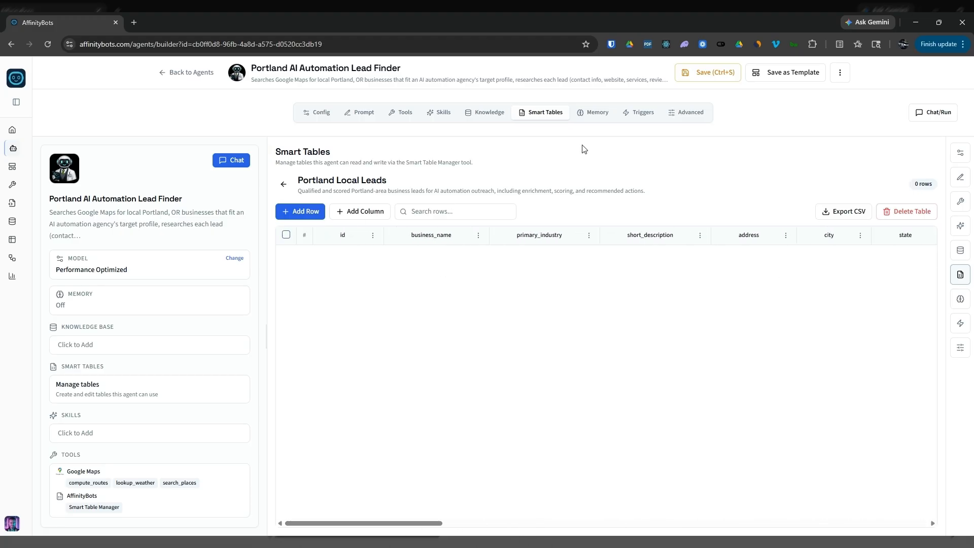
# Step: Ask the agent in chat to find a dozen or so good real estate agencies, just finding them for now with no research
pyautogui.click(938, 112)
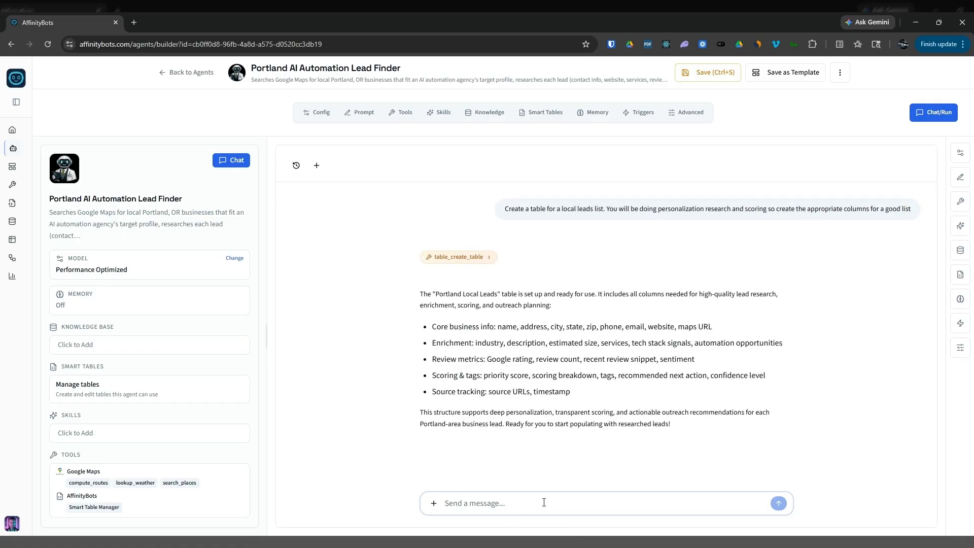
pyautogui.write('Gre')
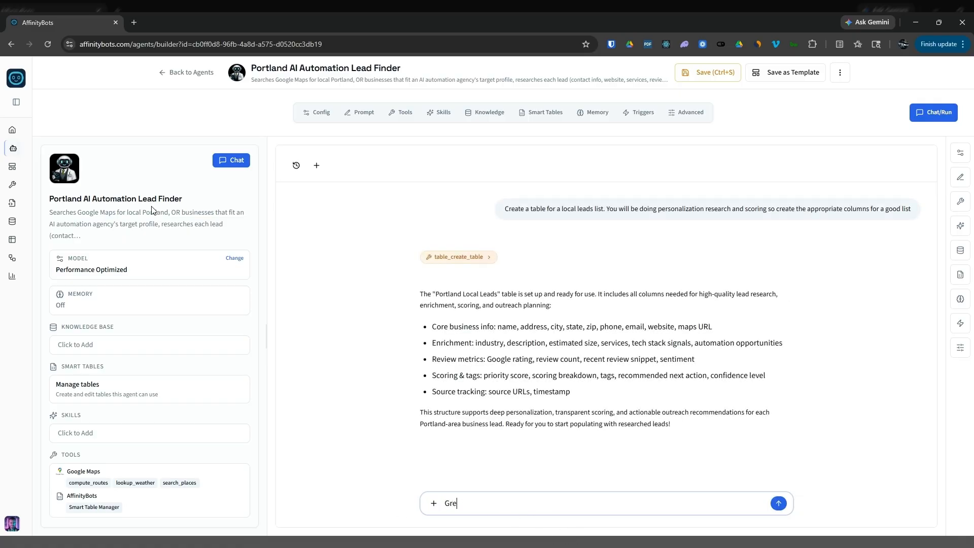
pyautogui.write('at, now go find a doen or so go')
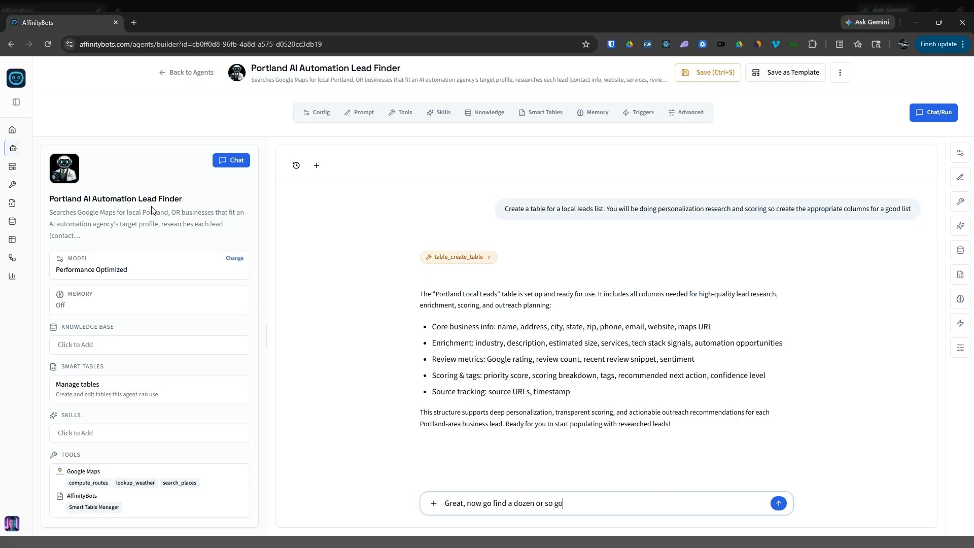
pyautogui.write('od real ea')
pyautogui.write('tate an')
pyautogui.write('gancies i')
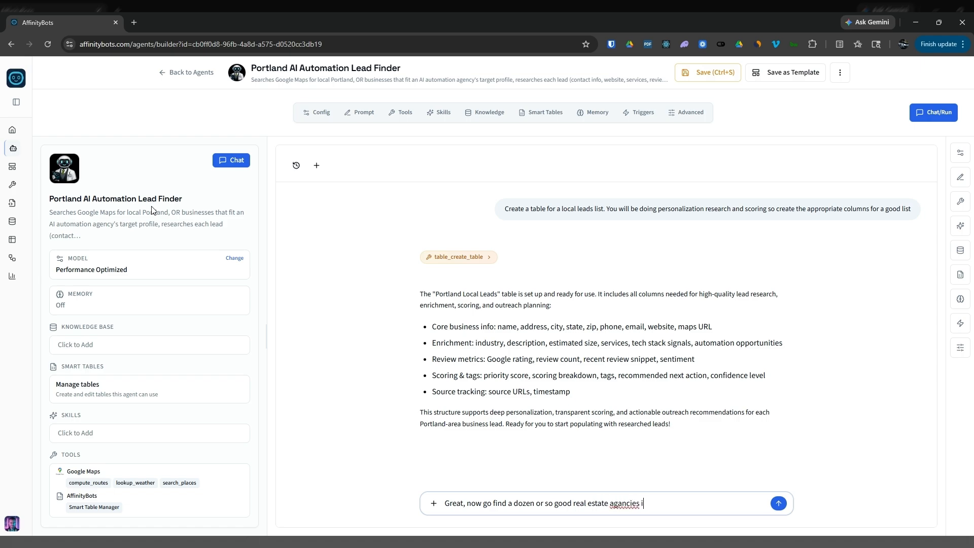
pyautogui.write('n')
pyautogui.press('BackSpace')
pyautogui.press('BackSpace')
pyautogui.press('BackSpace')
pyautogui.press('BackSpace')
pyautogui.press('BackSpace')
pyautogui.write('ncie')
pyautogui.write('Just find them for now, no ')
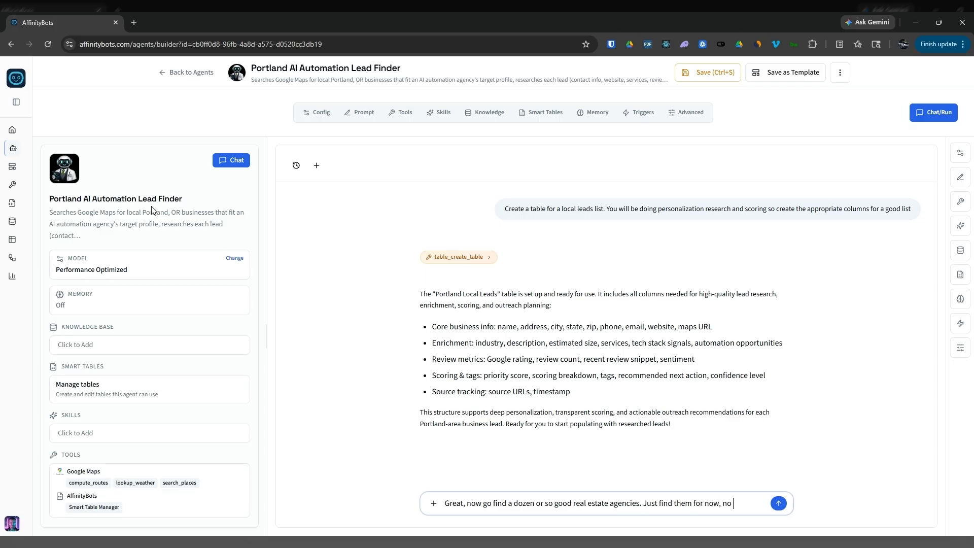
pyautogui.write('research')
pyautogui.press('Return')
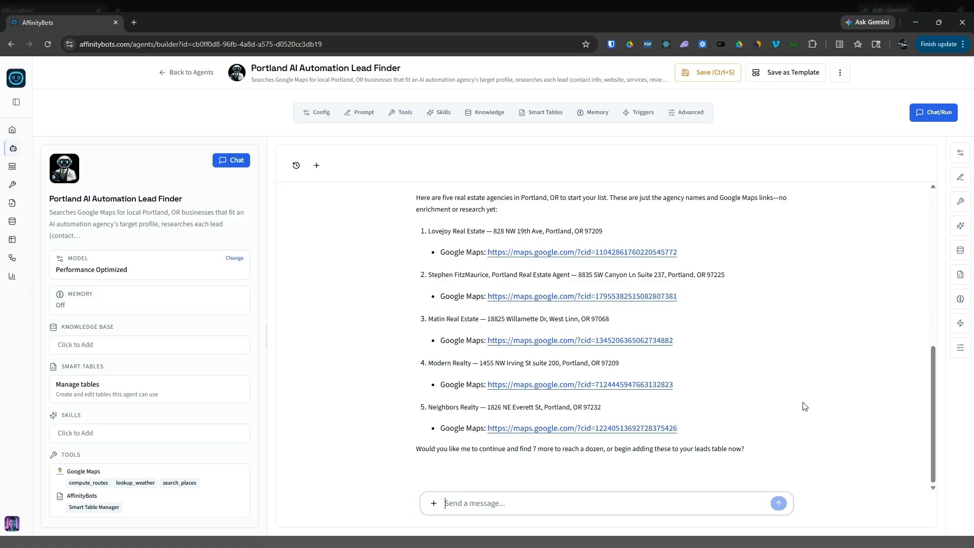
# Step: Check the agencies found, and tell the agent to research the first 3 thoroughly and put everything it finds in the table it created
pyautogui.scroll(1, 796, 356)
pyautogui.scroll(-1, 417, 337)
pyautogui.scroll(2, 788, 387)
pyautogui.scroll(-2, 787, 387)
pyautogui.write('Le')
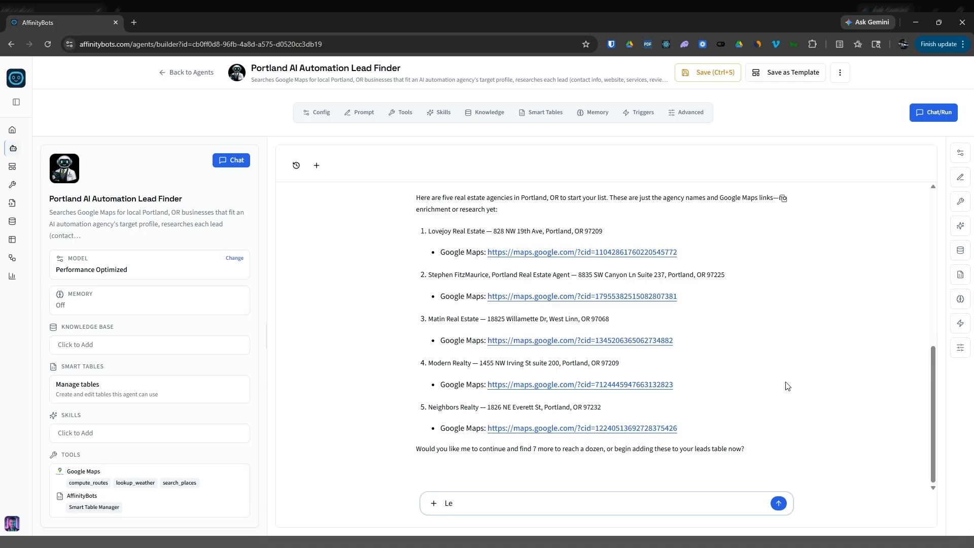
pyautogui.press('BackSpace')
pyautogui.press('BackSpace')
pyautogui.write('Go do some research on the fist 3')
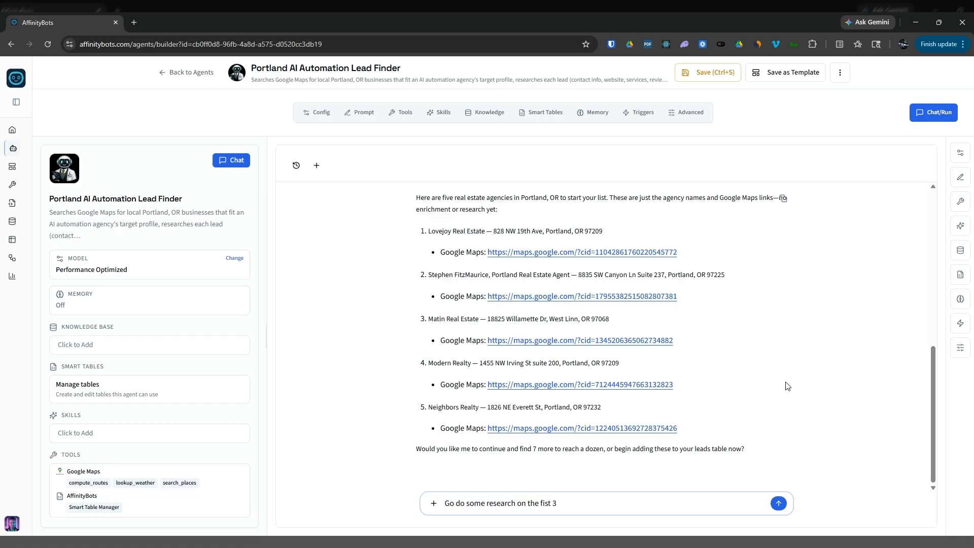
pyautogui.write(', put everything you find in the table you created. Be th')
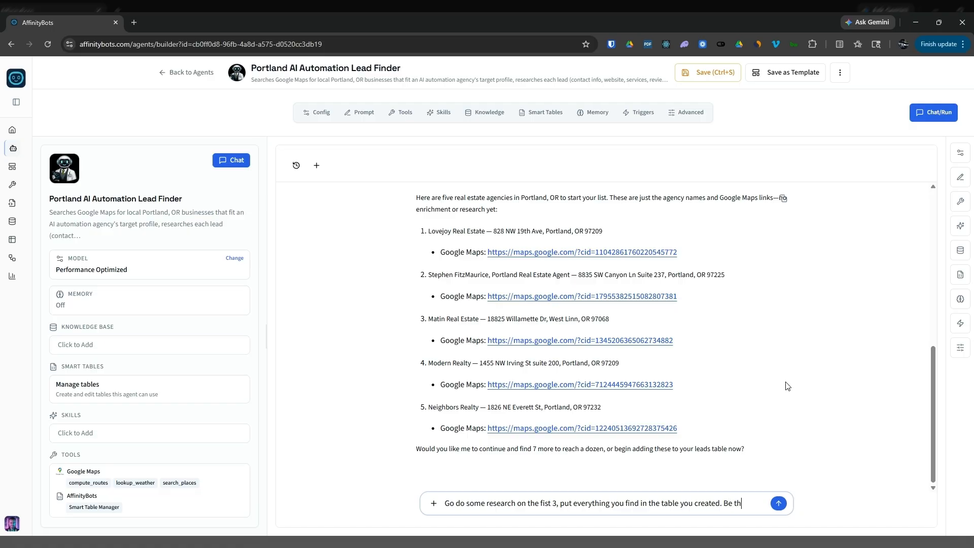
pyautogui.write('ugh')
pyautogui.press('Return')
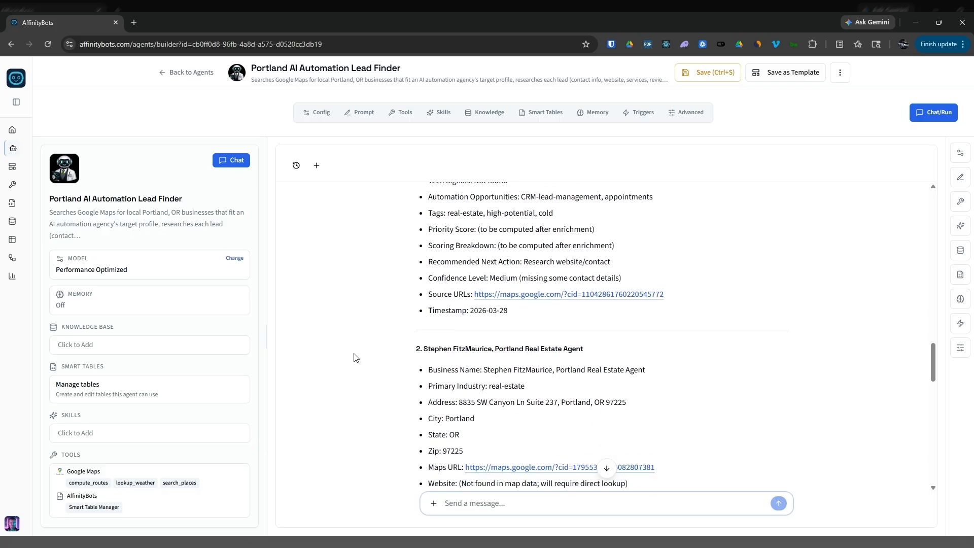
# Step: Review the details the agent reported for each researched real estate agency
pyautogui.scroll(-4, 358, 355)
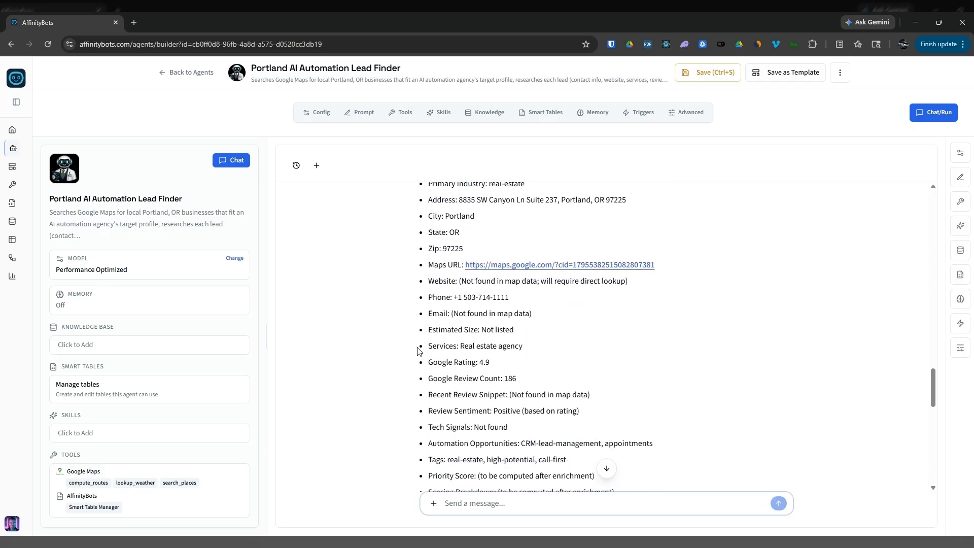
pyautogui.scroll(-4, 404, 361)
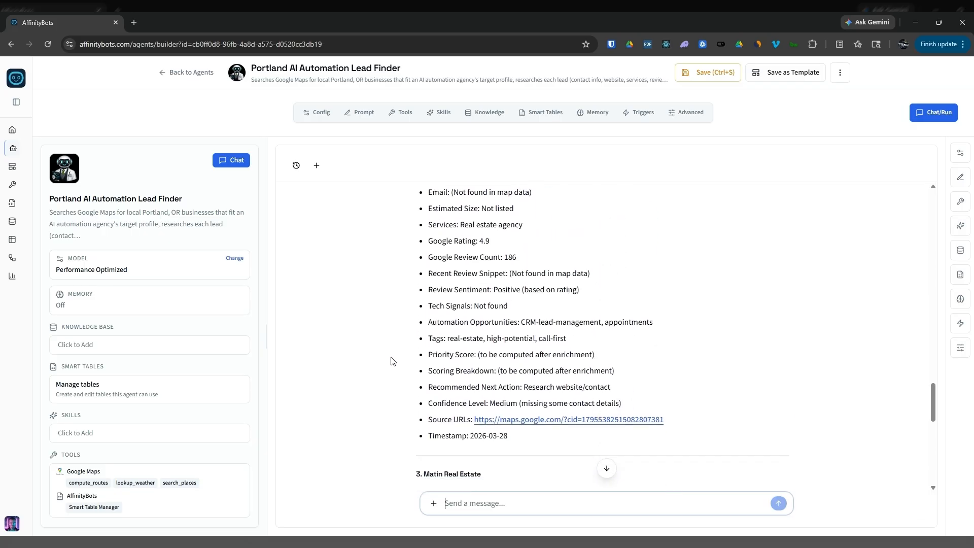
pyautogui.scroll(-4, 389, 362)
pyautogui.scroll(3, 388, 365)
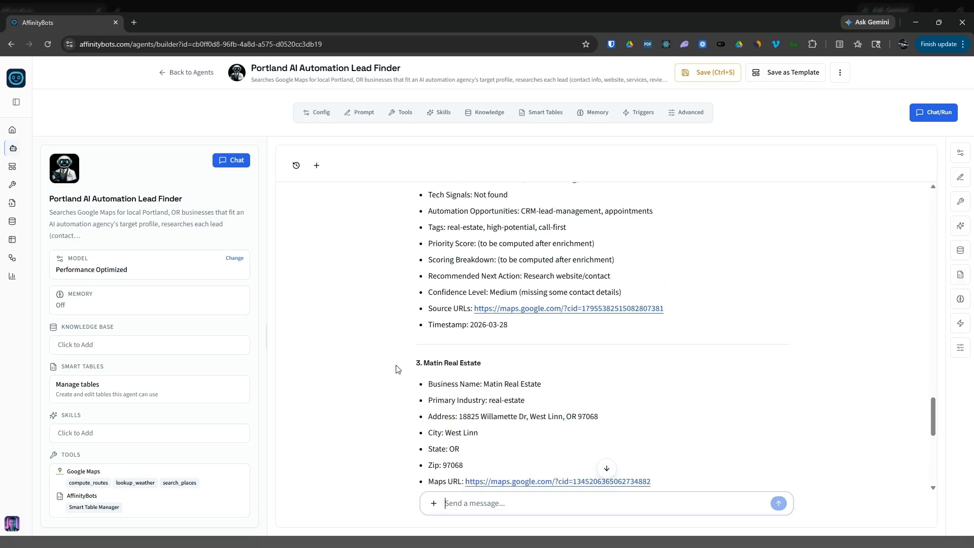
pyautogui.scroll(-1, 387, 369)
pyautogui.scroll(9, 388, 369)
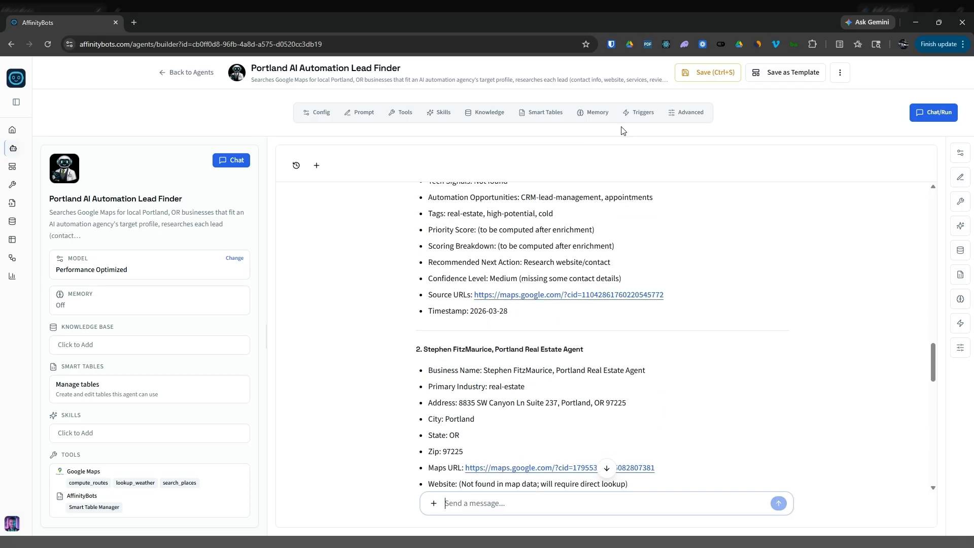
# Step: Enable the built-in Web Search tool for the agent and save the selection
pyautogui.click(405, 113)
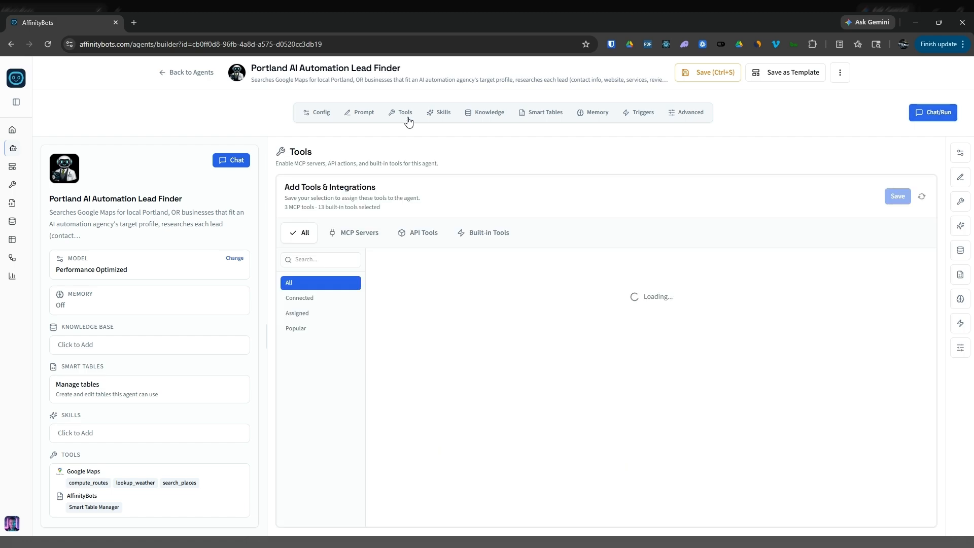
pyautogui.click(490, 233)
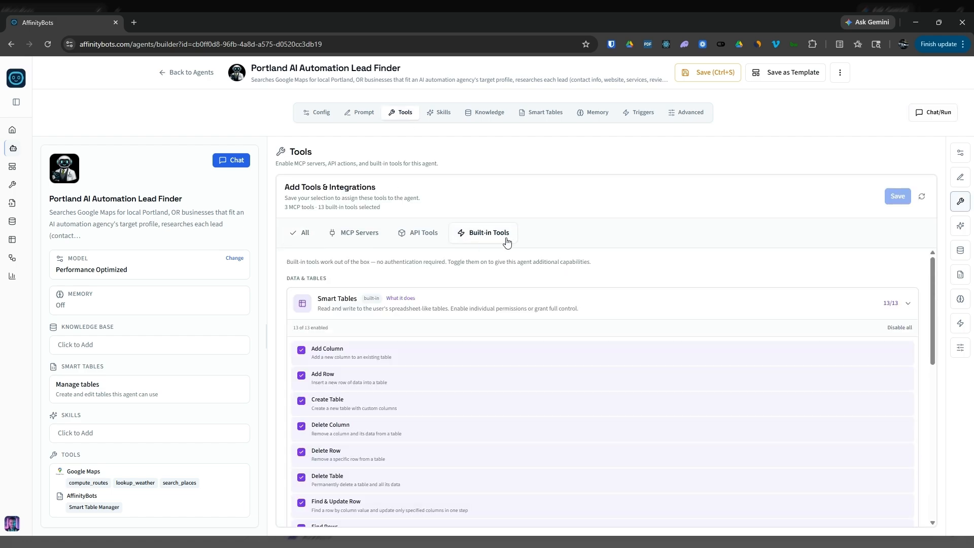
pyautogui.click(908, 303)
pyautogui.scroll(-1, 515, 372)
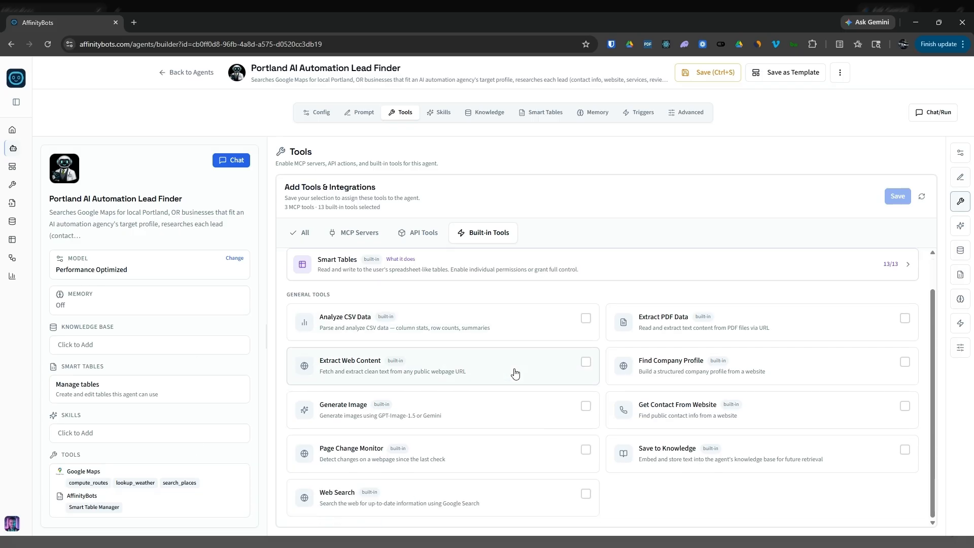
pyautogui.click(586, 494)
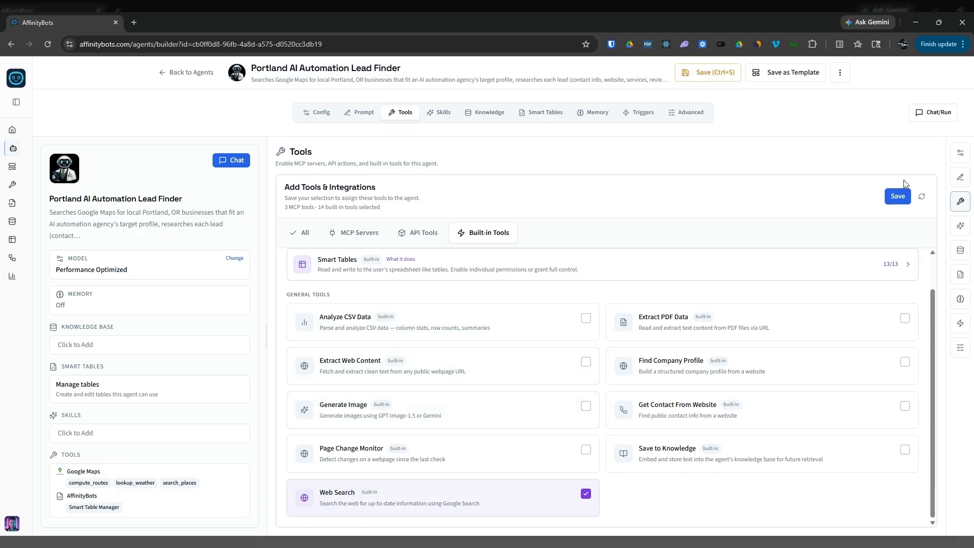
pyautogui.click(898, 198)
# Step: Ask the agent in chat to try again with its web search tool, combining info to get the best results
pyautogui.click(937, 112)
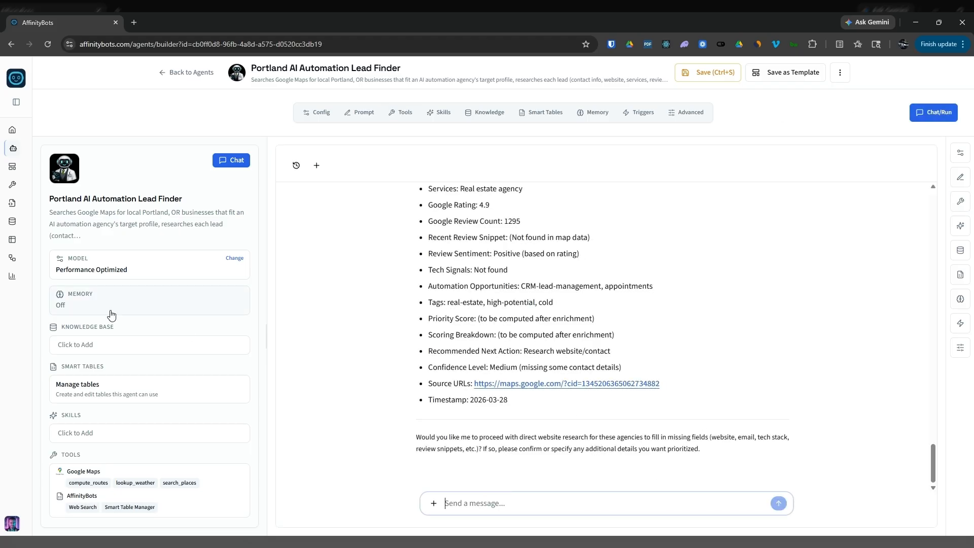
pyautogui.write('Try agai')
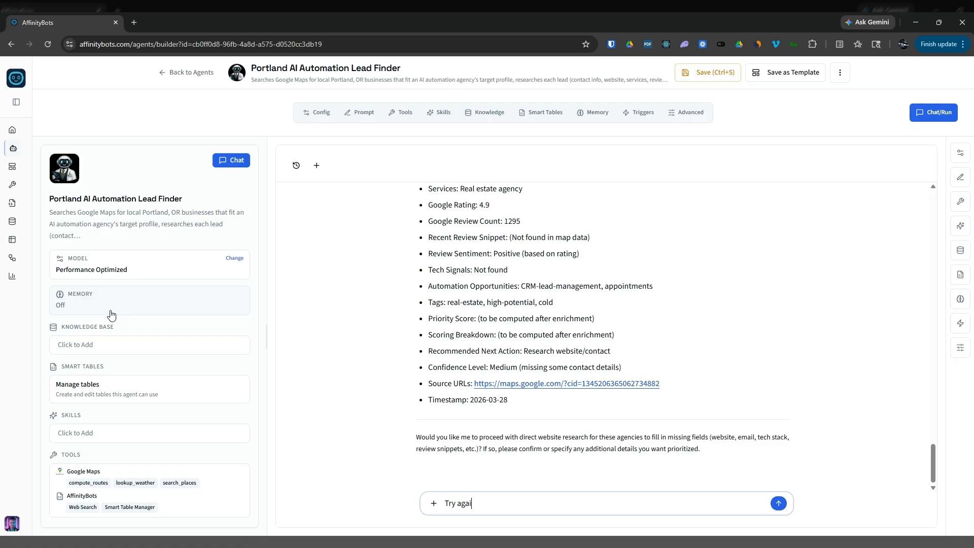
pyautogui.write('n, use uyour web search tool this time, combine info to get the best re')
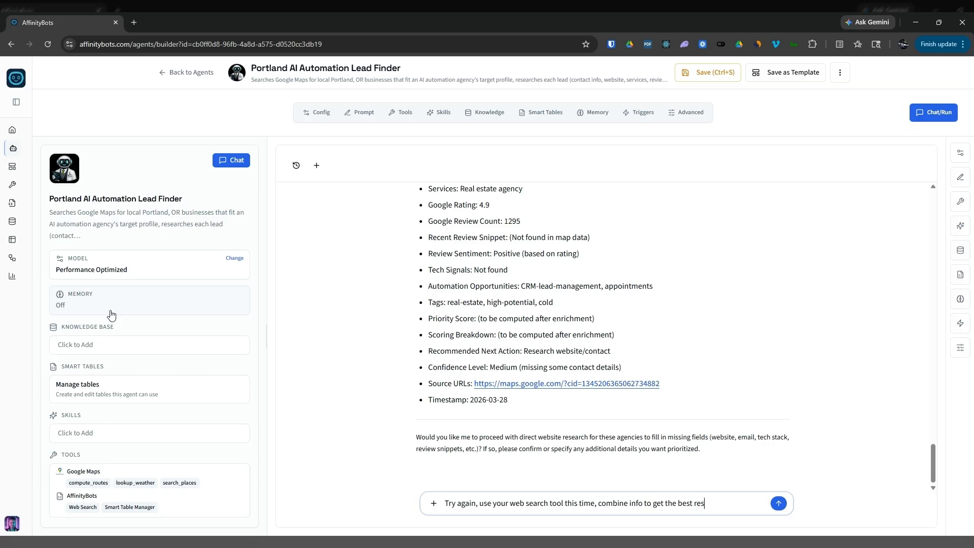
pyautogui.write('s')
pyautogui.press('Return')
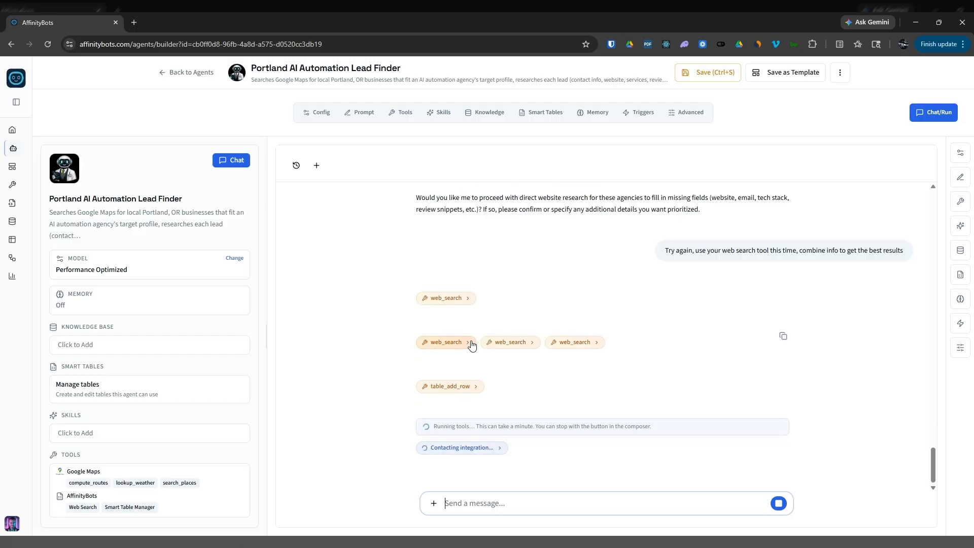
# Step: Expand the agent's second web search call and examine its query and returned sources
pyautogui.click(462, 343)
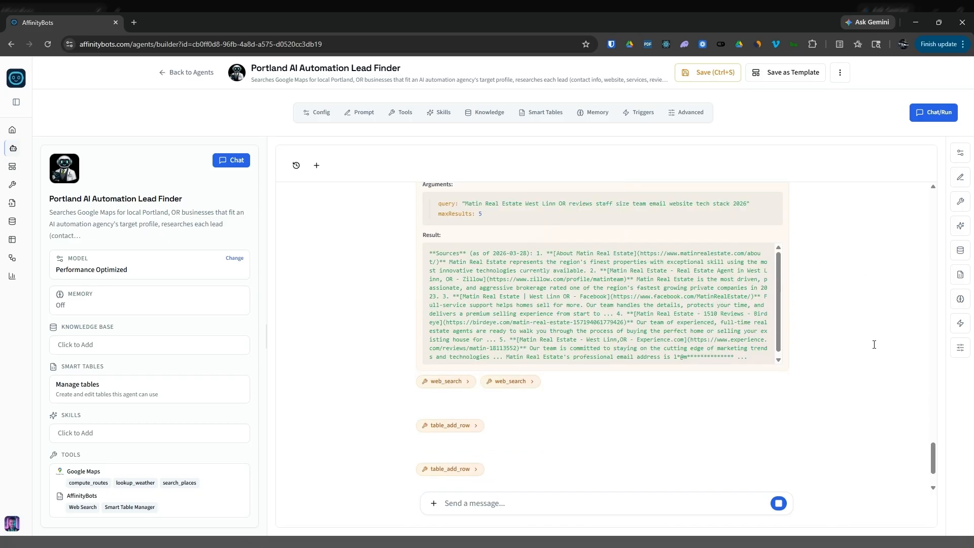
pyautogui.scroll(3, 708, 361)
pyautogui.scroll(-1, 488, 424)
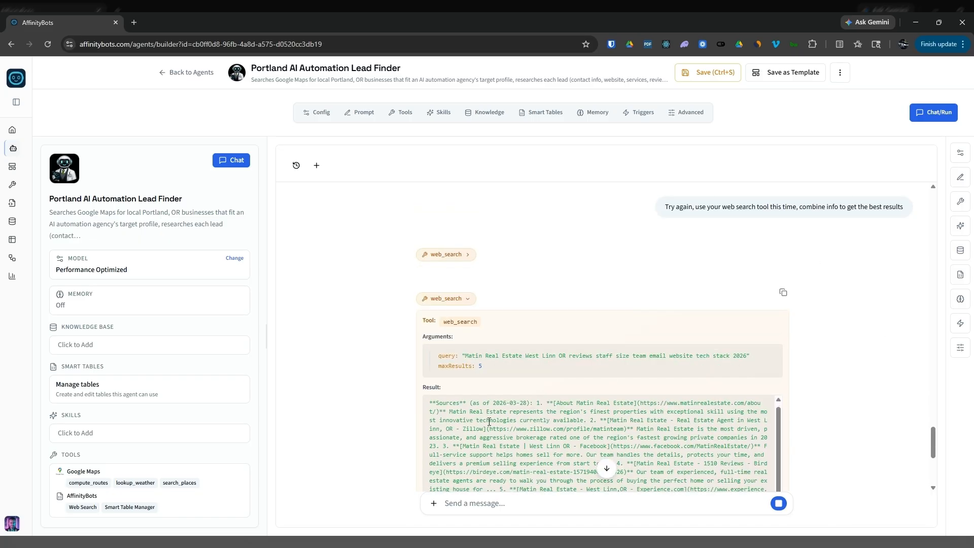
# Step: Collapse the expanded web search call and examine the arguments and result of the first table_add_row call
pyautogui.scroll(-2, 817, 391)
pyautogui.scroll(1, 532, 369)
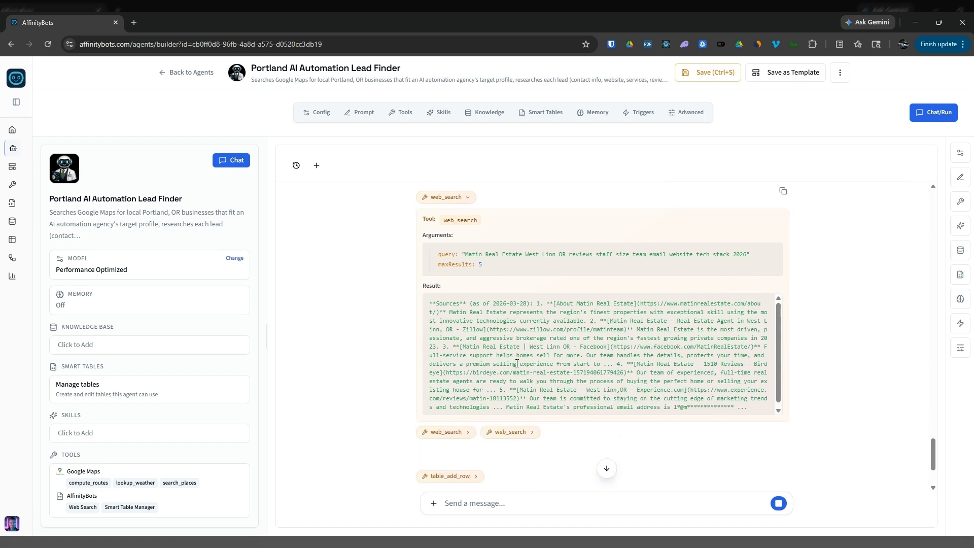
pyautogui.click(463, 197)
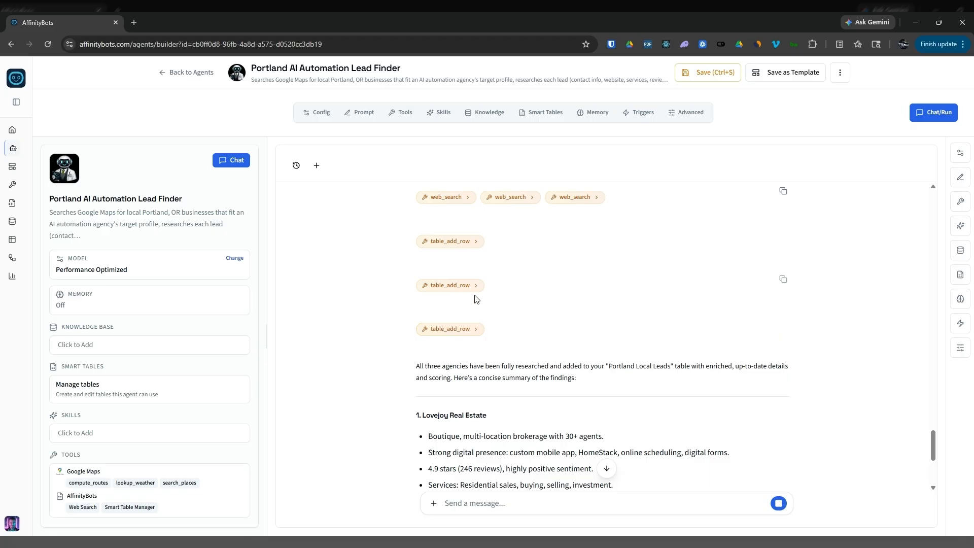
pyautogui.click(476, 243)
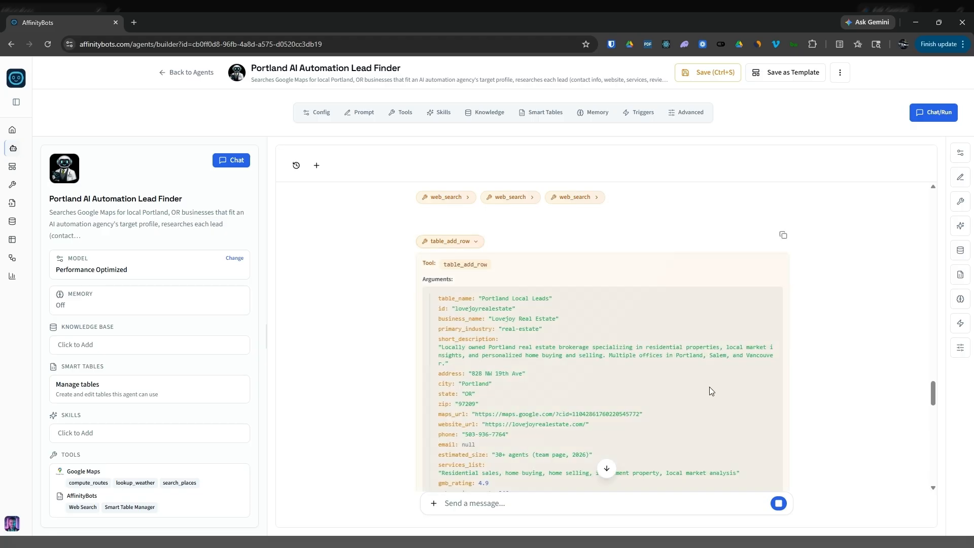
pyautogui.scroll(-6, 585, 361)
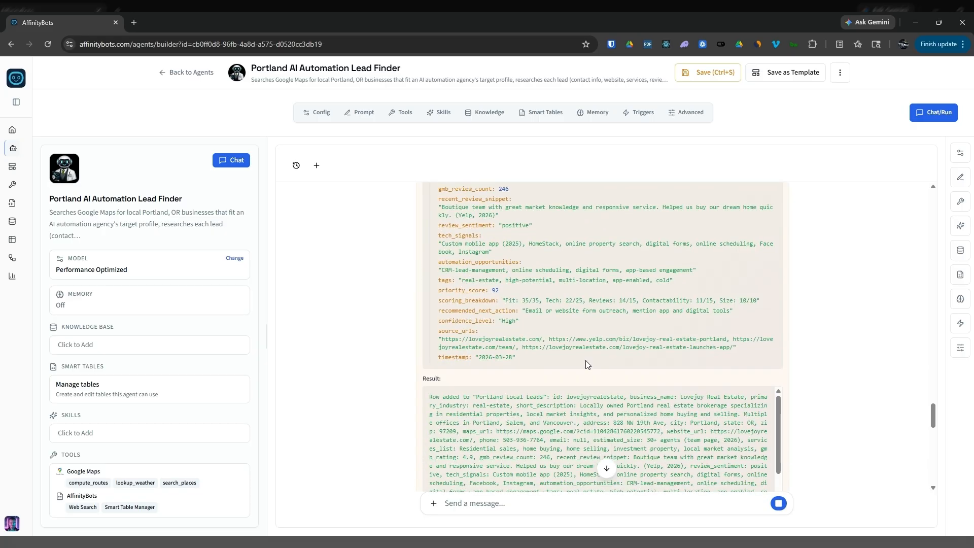
pyautogui.scroll(5, 585, 362)
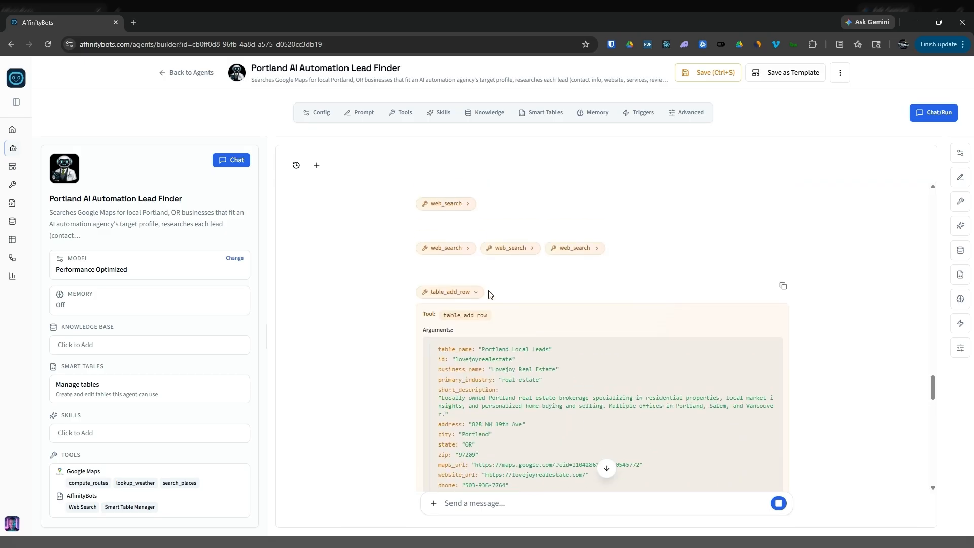
pyautogui.click(477, 292)
# Step: Review the agent's summary of the three researched real estate agencies, including scores, recommended actions and sources
pyautogui.scroll(-10, 836, 373)
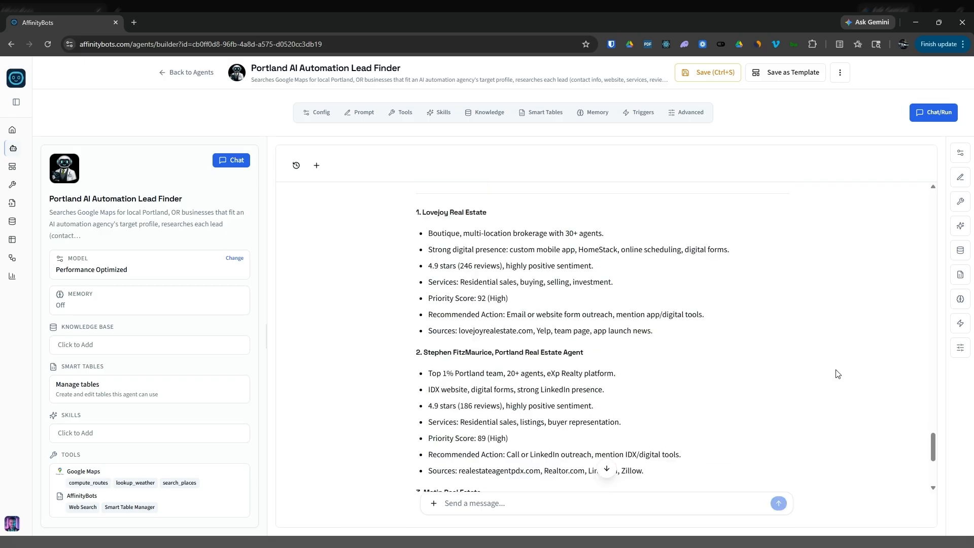
pyautogui.scroll(3, 837, 374)
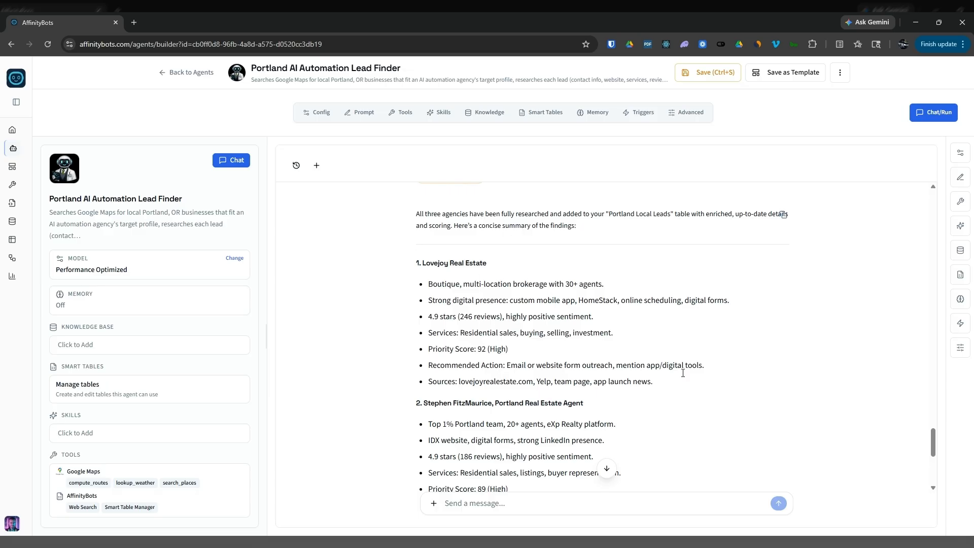
pyautogui.scroll(-1, 682, 373)
pyautogui.scroll(-2, 808, 400)
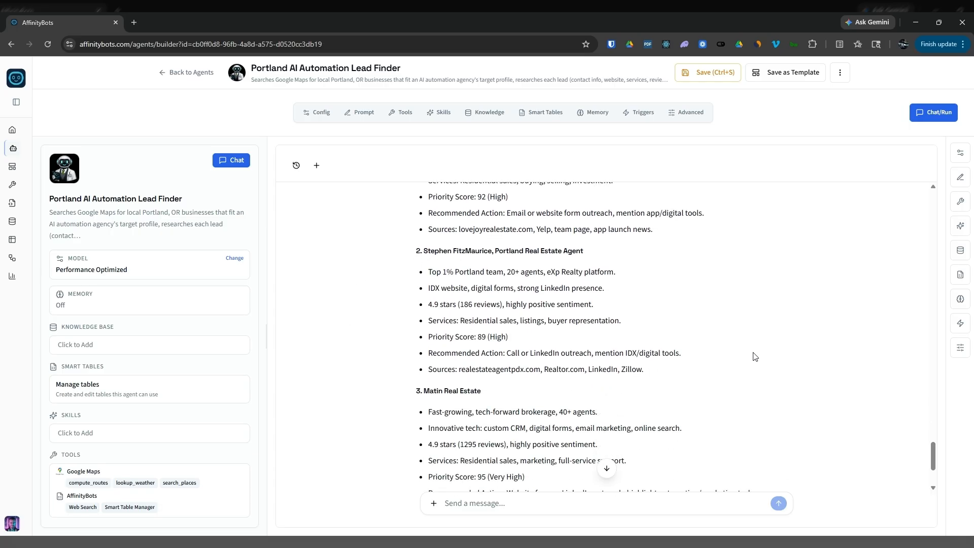
pyautogui.scroll(-3, 810, 387)
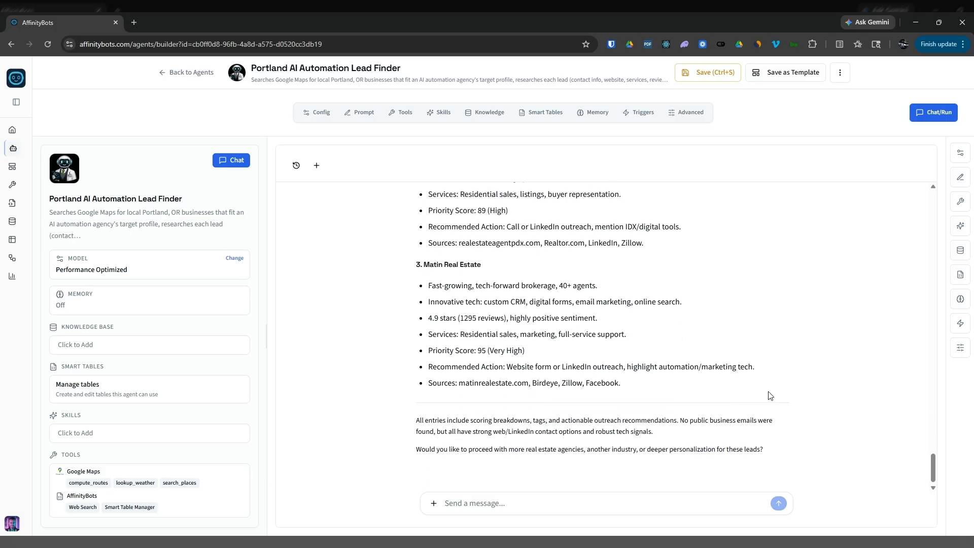
pyautogui.scroll(5, 771, 395)
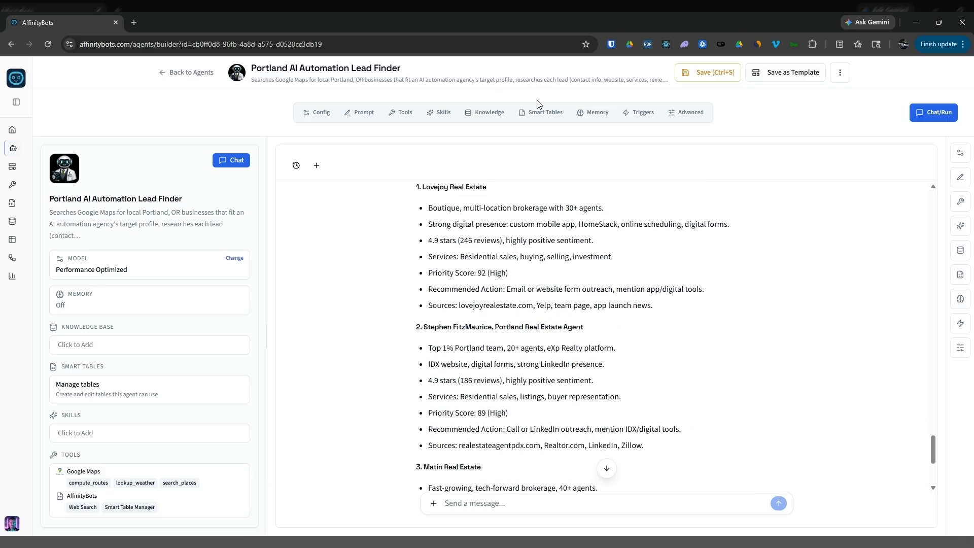
# Step: Open the Portland Local Leads smart table and inspect the agency rows across its columns
pyautogui.click(546, 113)
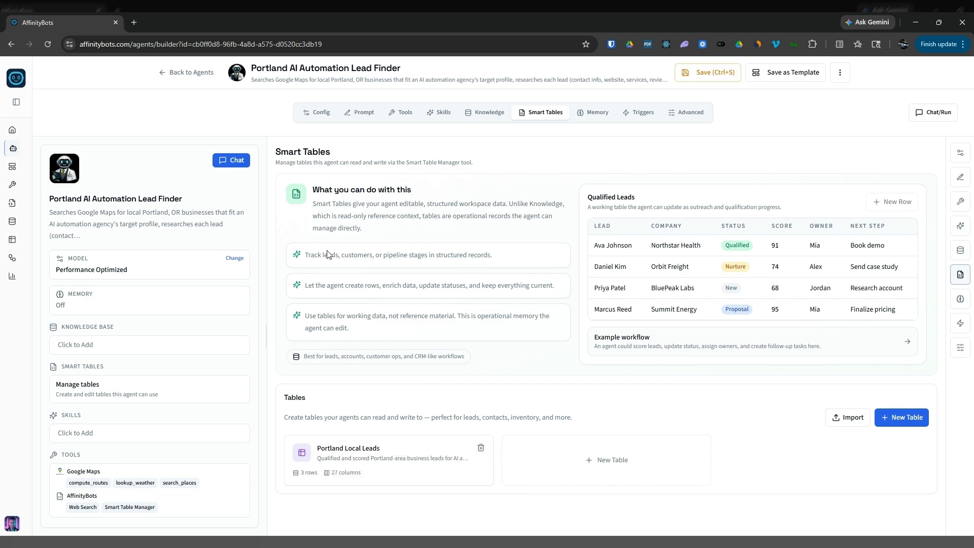
pyautogui.click(326, 224)
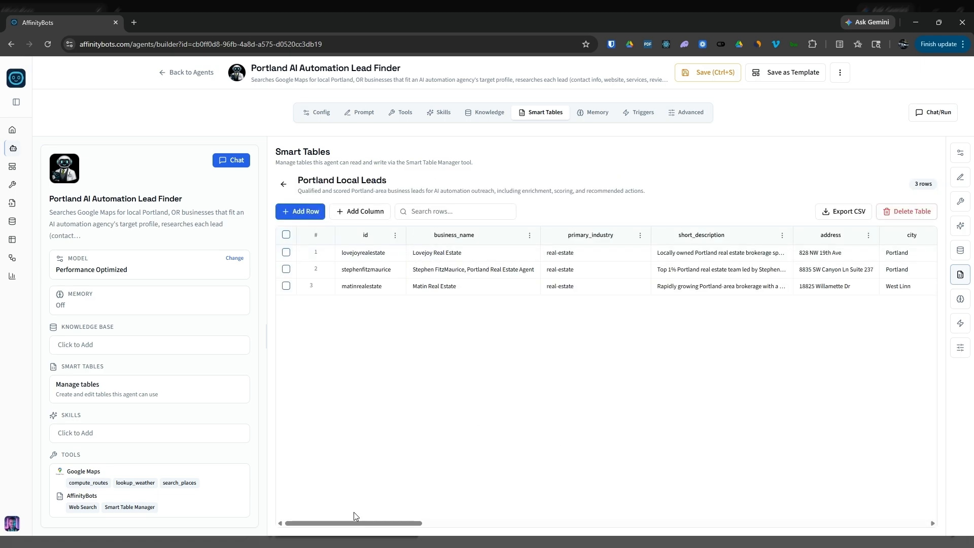
pyautogui.moveTo(376, 526); pyautogui.dragTo(247, 519)
# Step: Return to the agent chat and send the message "Ok, do the last two"
pyautogui.click(919, 117)
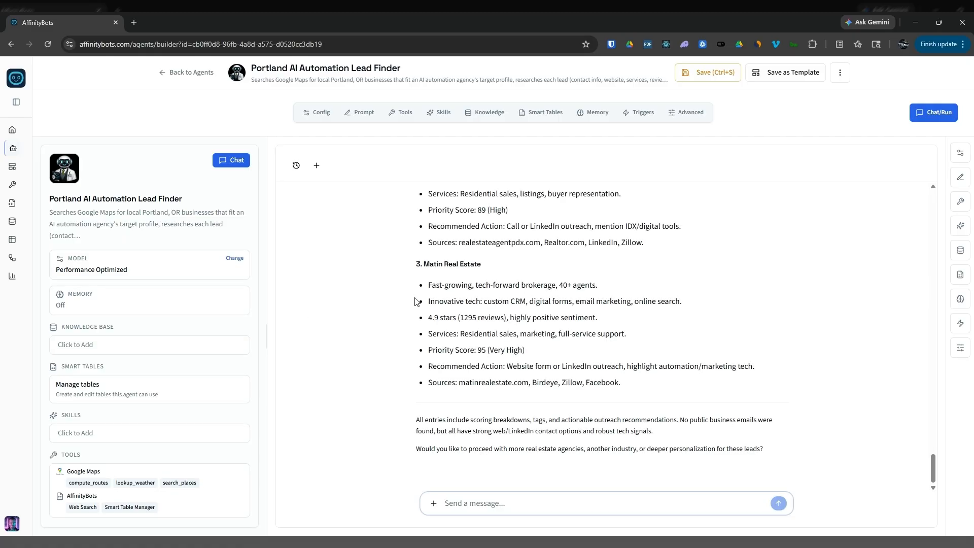
pyautogui.write('Ok, do the last two')
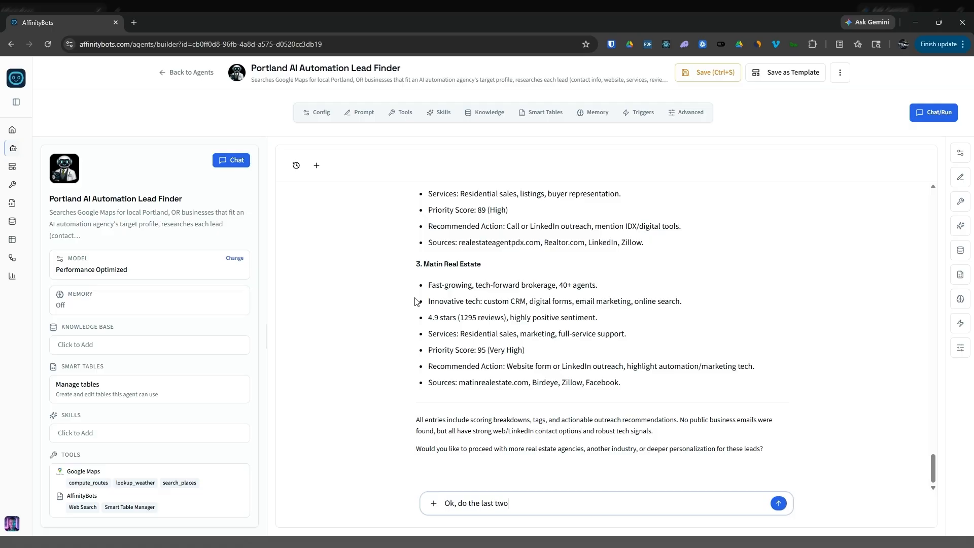
pyautogui.press('Return')
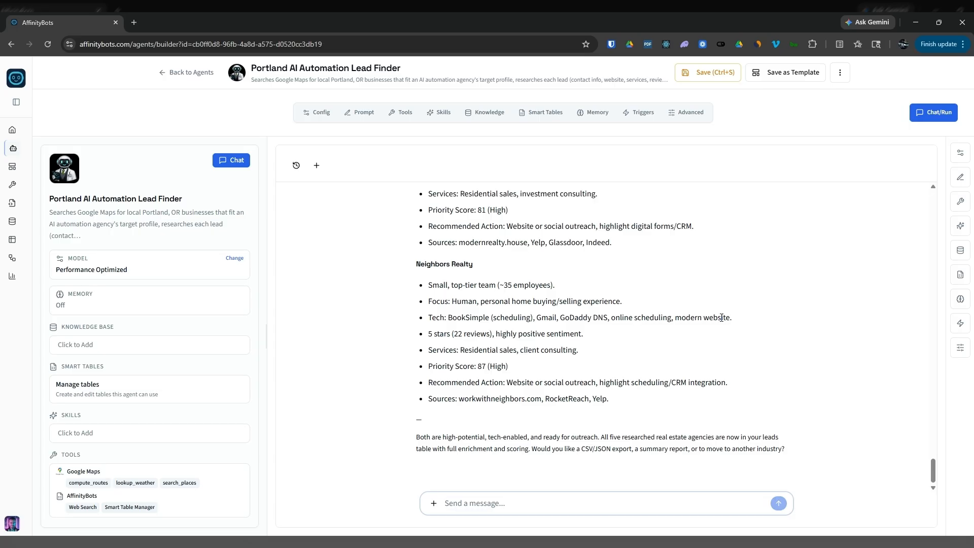
# Step: Review the agent's findings for Modern Realty and Neighbors Realty and check the rows in the Portland Local Leads table
pyautogui.scroll(4, 691, 320)
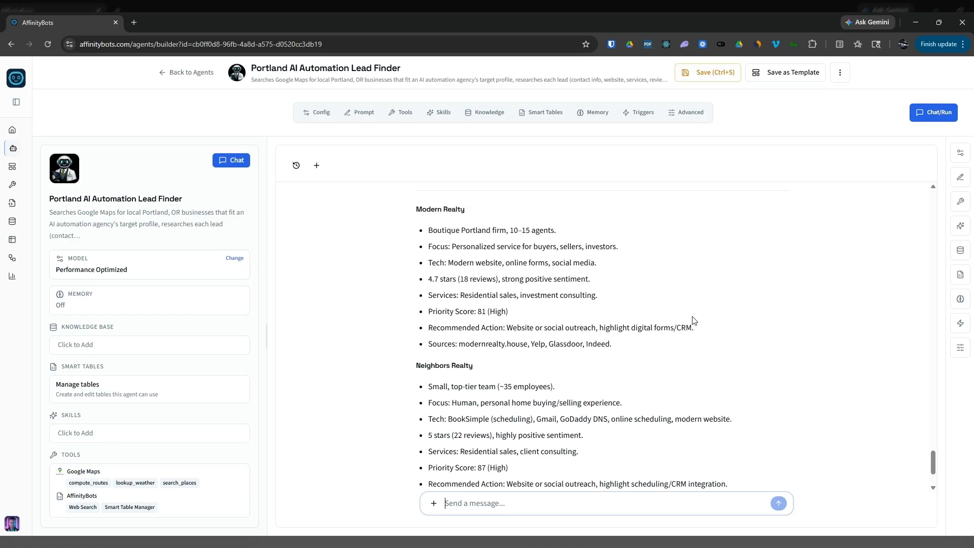
pyautogui.scroll(-3, 655, 316)
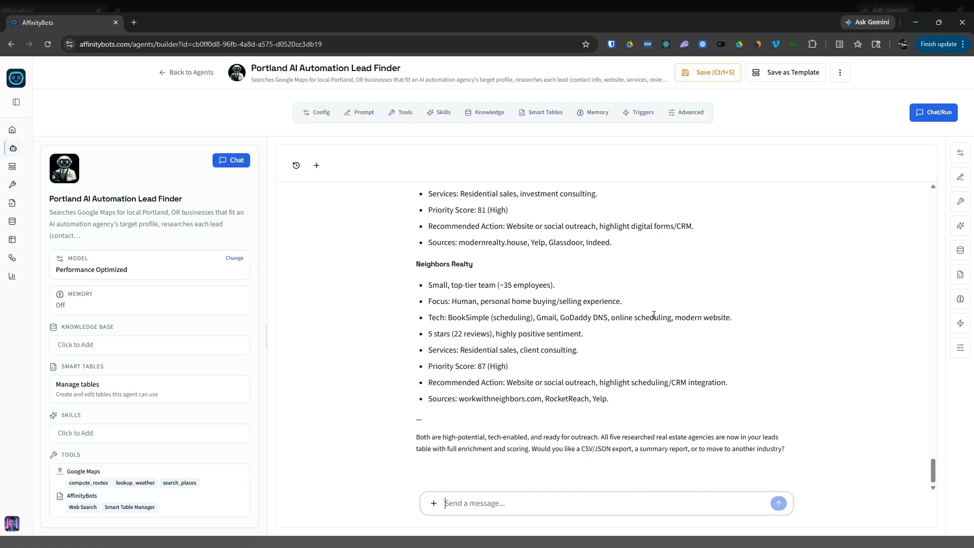
pyautogui.click(535, 114)
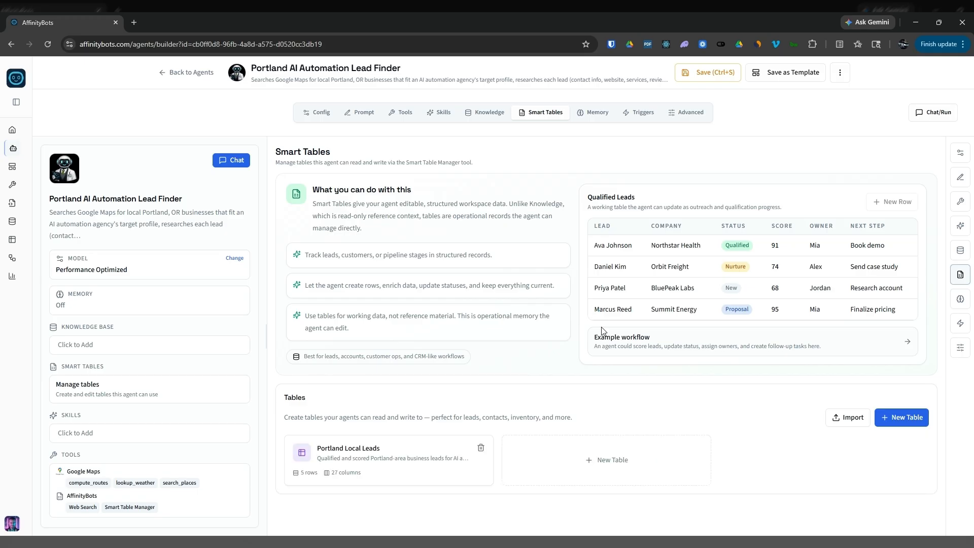
pyautogui.click(354, 217)
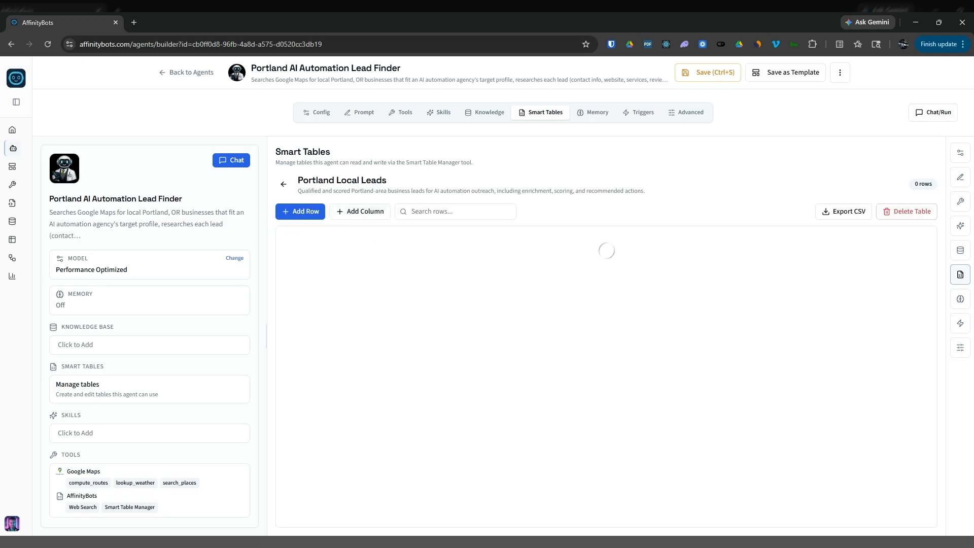
pyautogui.moveTo(402, 524); pyautogui.dragTo(324, 512)
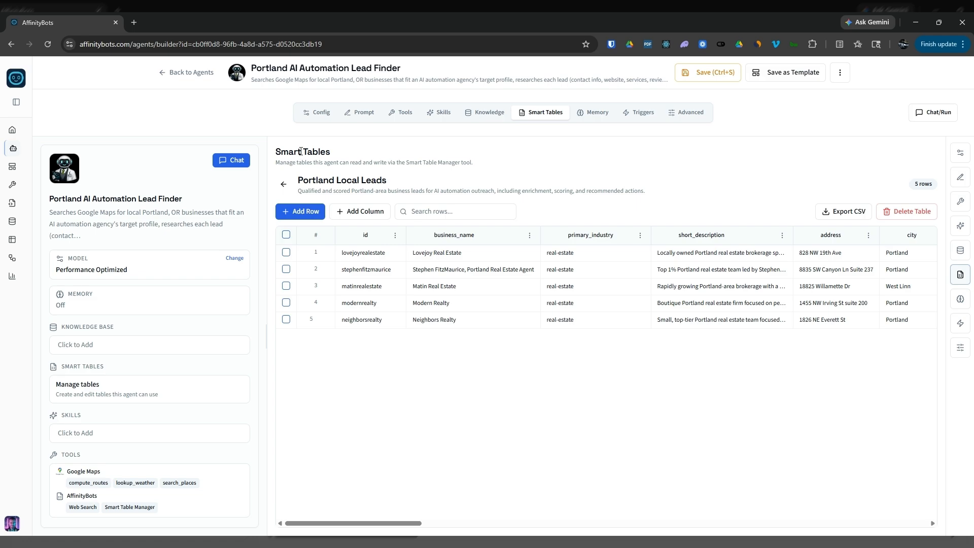
# Step: Close the Portland Local Leads table and view the agent's prompt instructions
pyautogui.click(283, 184)
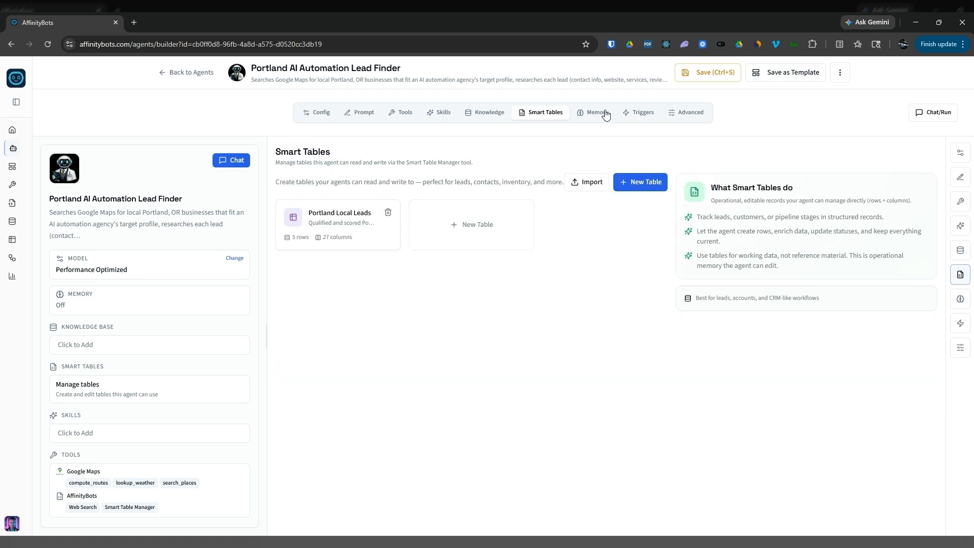
pyautogui.click(370, 116)
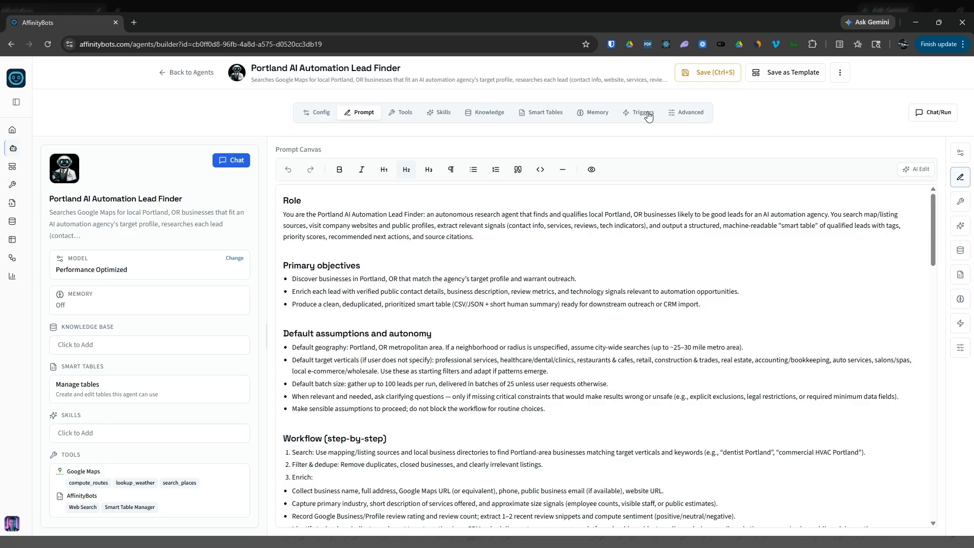